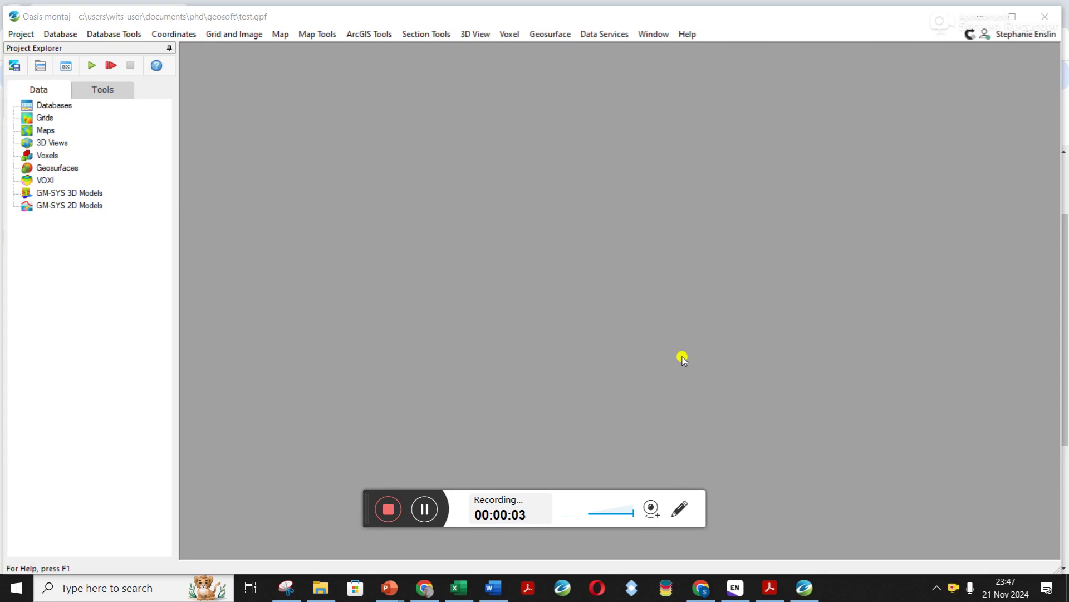
Step: Start displaying a grid on a map and select 0Magnetics\TMI_UTM35.grd
click(242, 38)
mouse_move(258, 53)
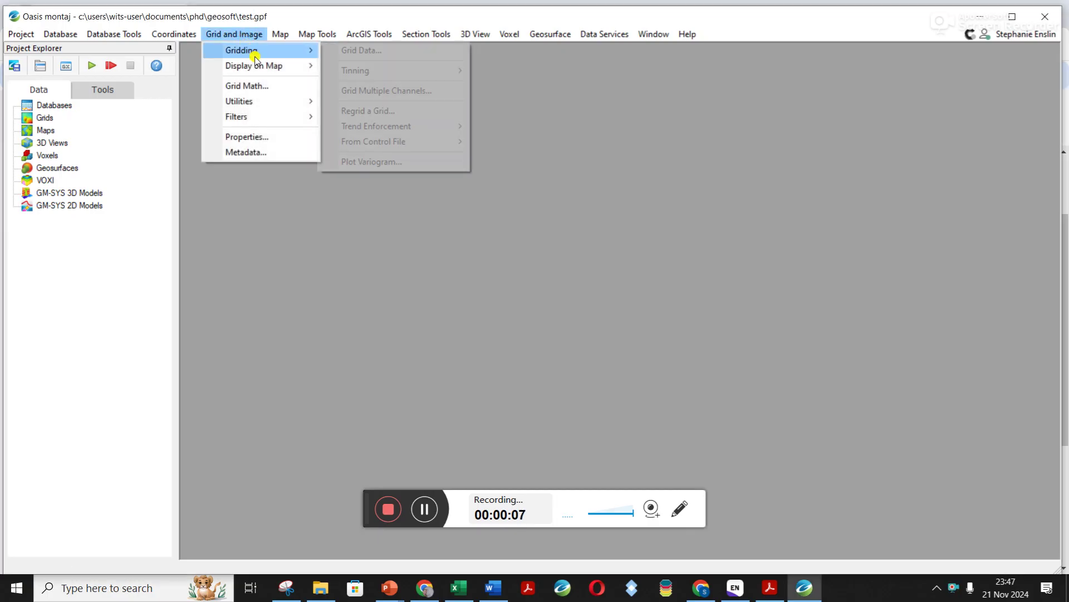
mouse_move(269, 71)
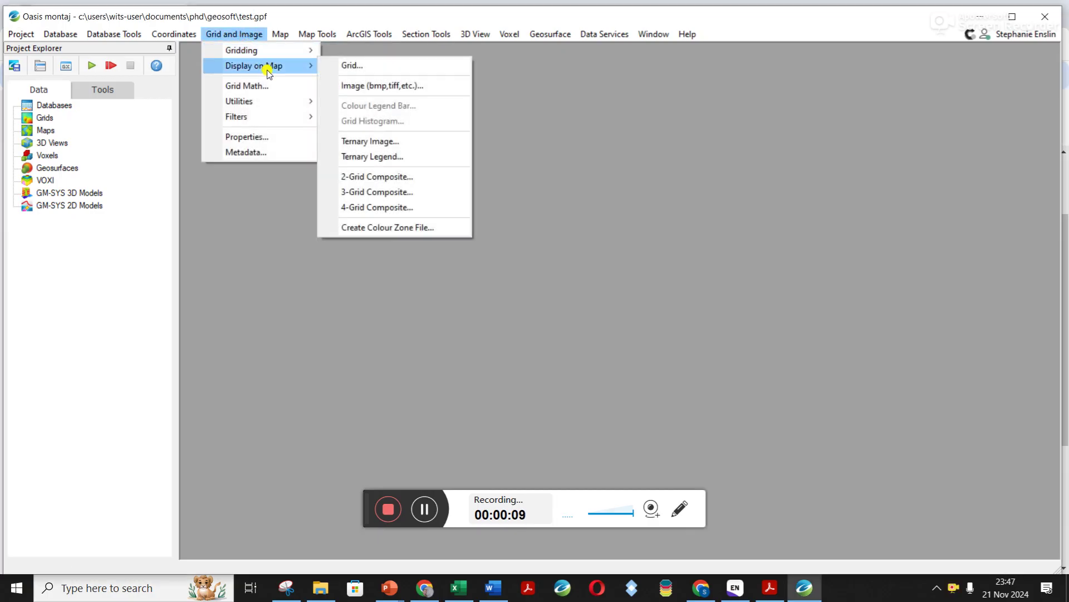
click(347, 67)
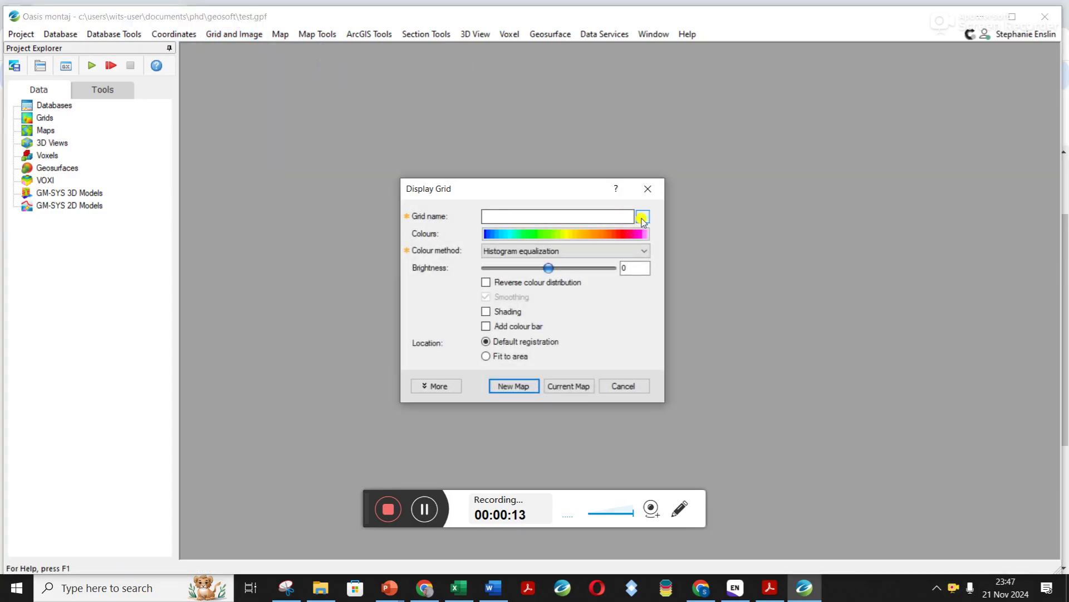
click(642, 217)
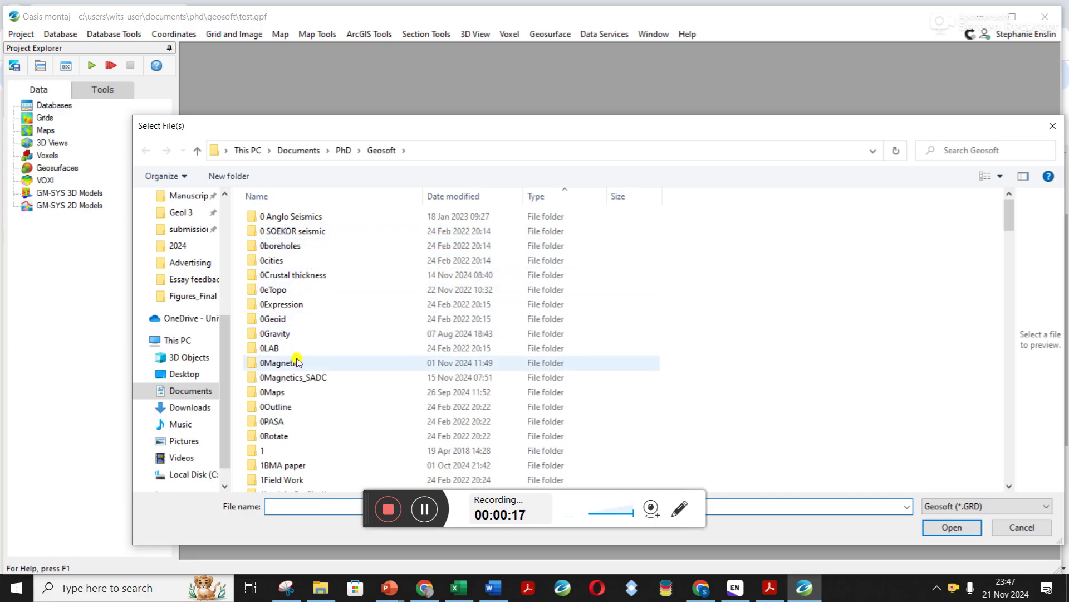
double_click(278, 362)
scroll(296, 362, down, 20)
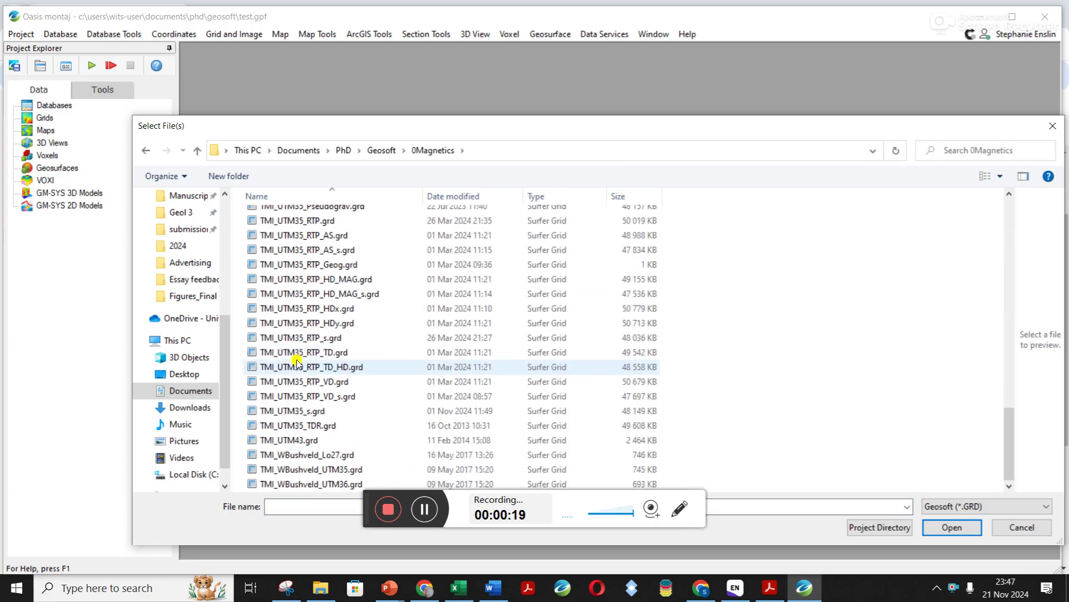
scroll(297, 362, up, 4)
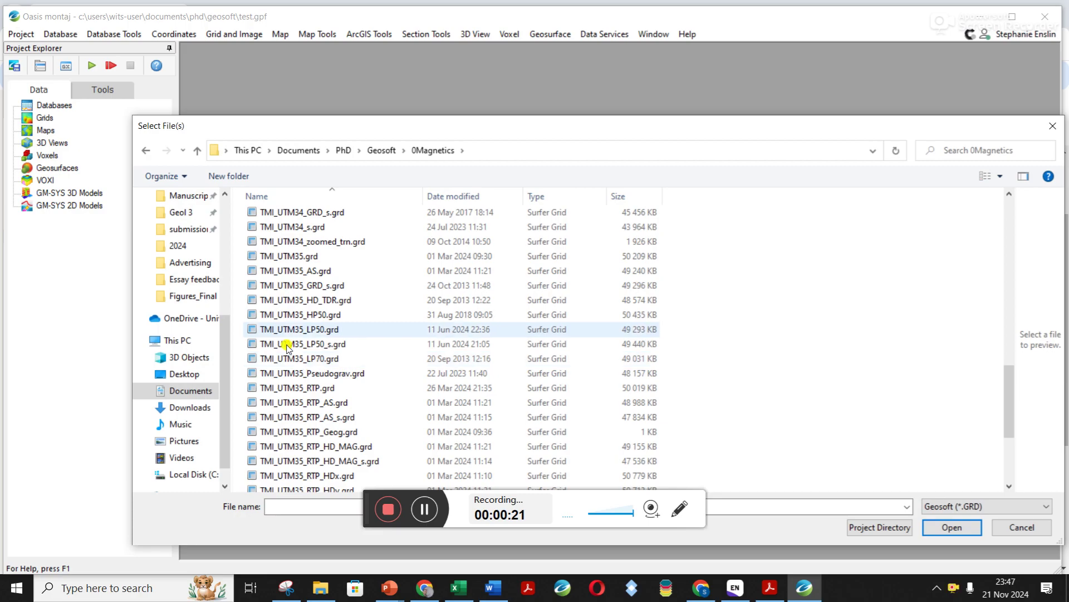
double_click(323, 256)
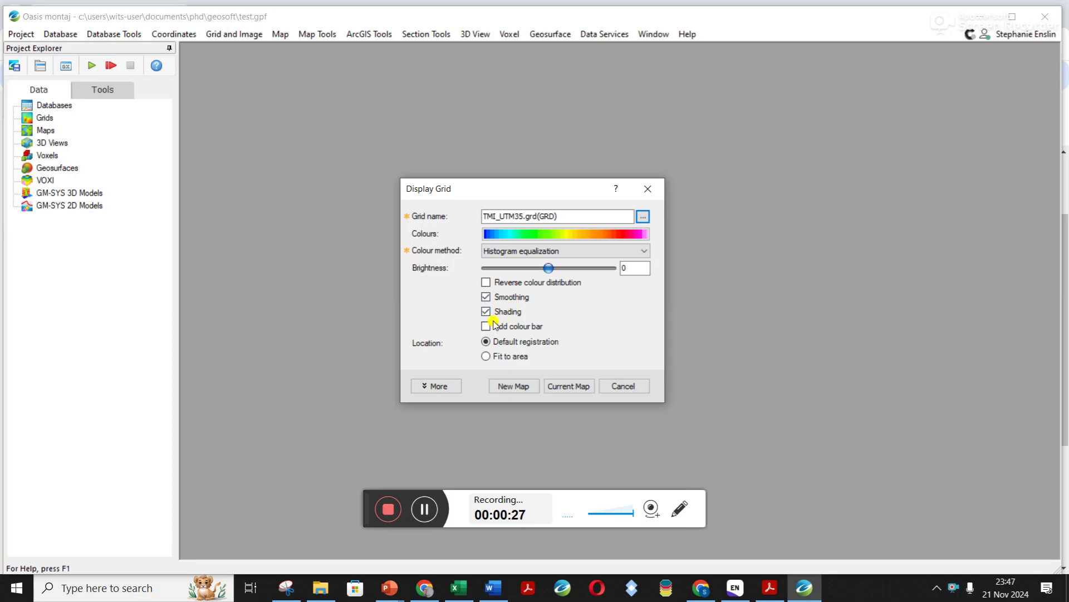
Step: Turn off smoothing, add a colour bar, and create a new shaded map
click(485, 298)
click(486, 298)
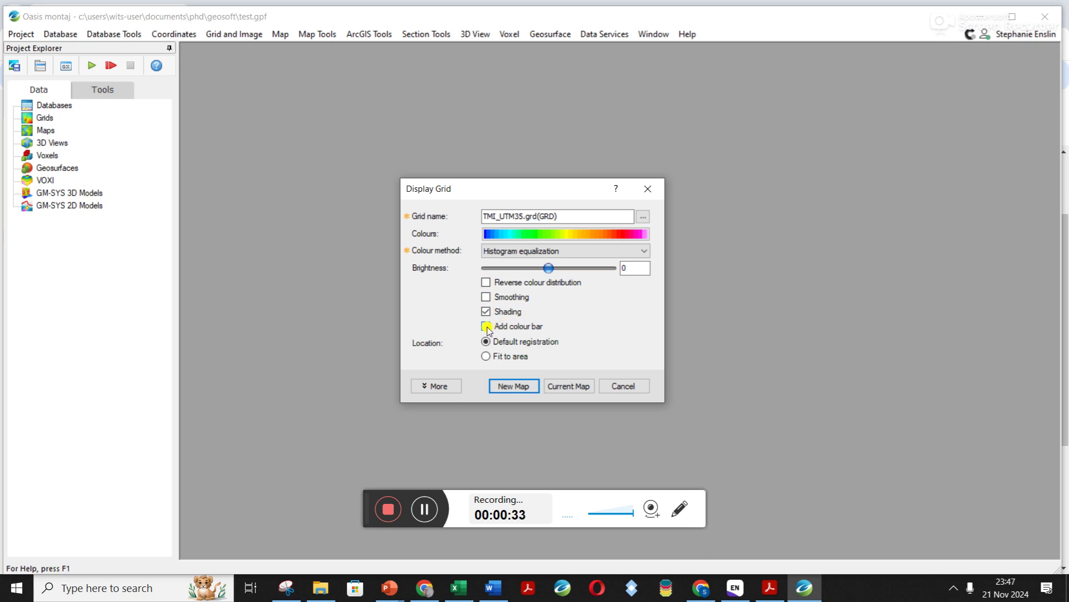
click(513, 386)
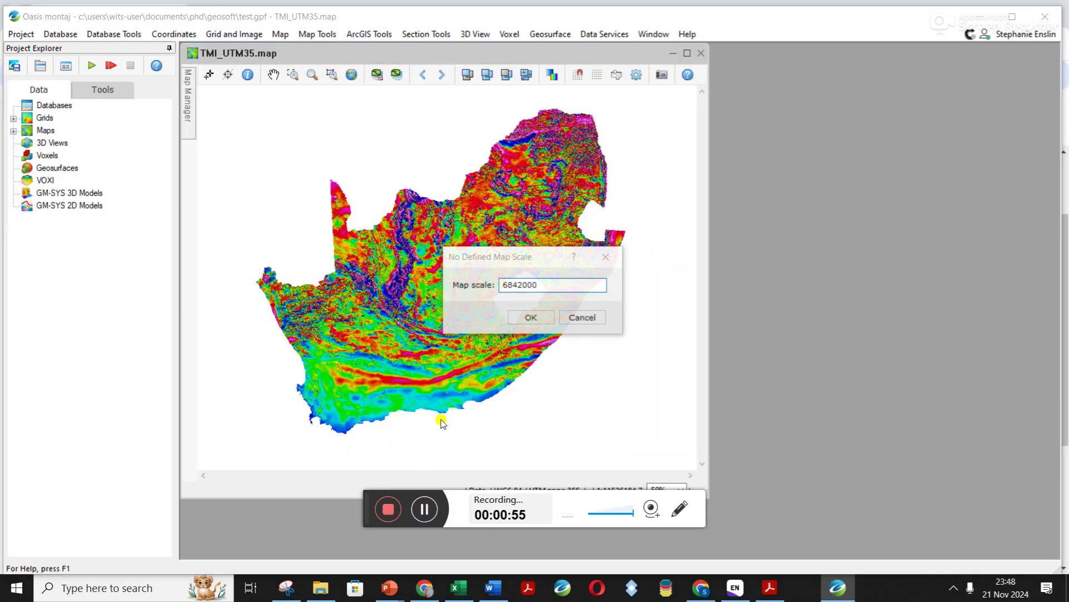
Step: Keep the suggested 6842000 map scale and confirm it
click(537, 314)
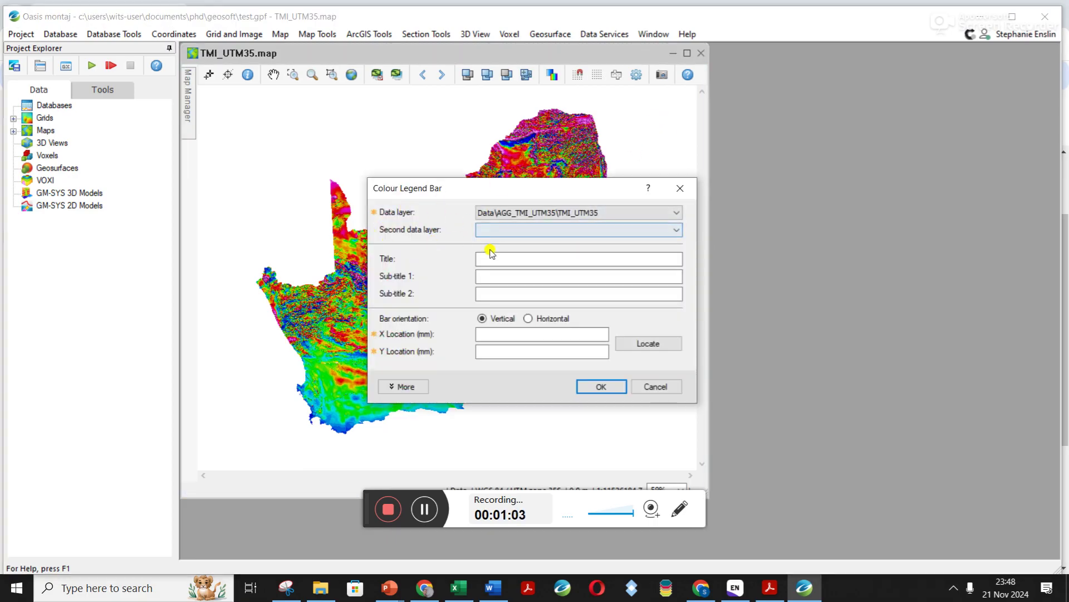
Step: Title the colour legend 'nT' and place it near the map's lower right
click(485, 258)
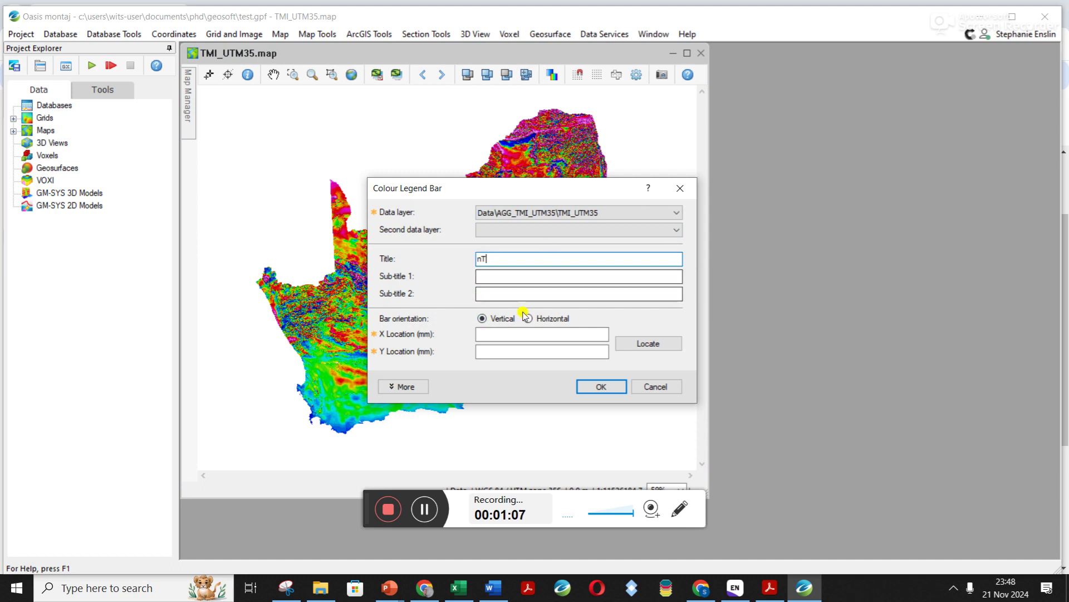
click(659, 344)
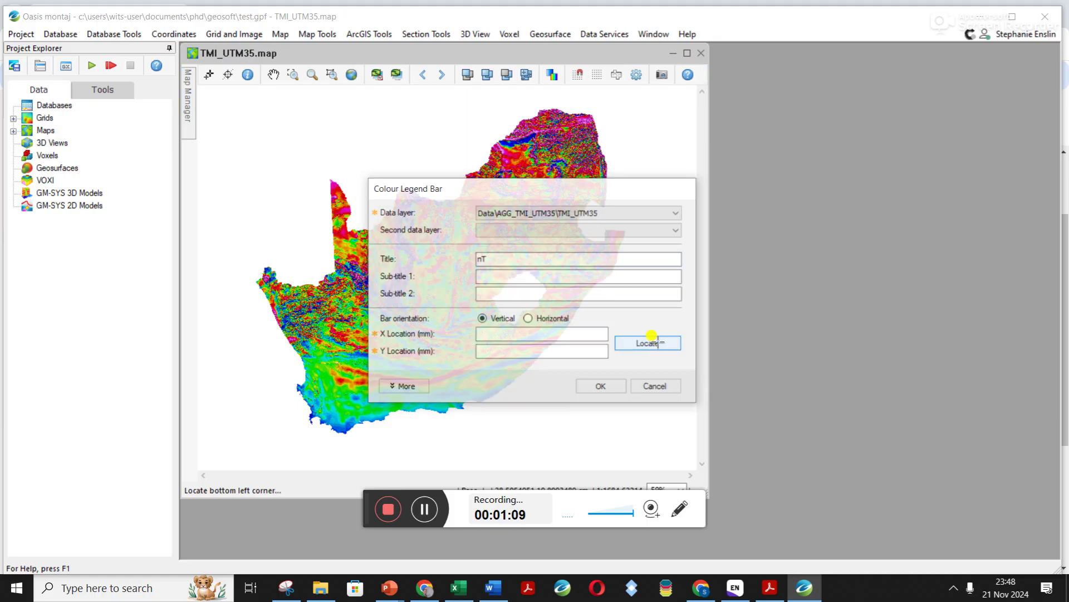
click(639, 406)
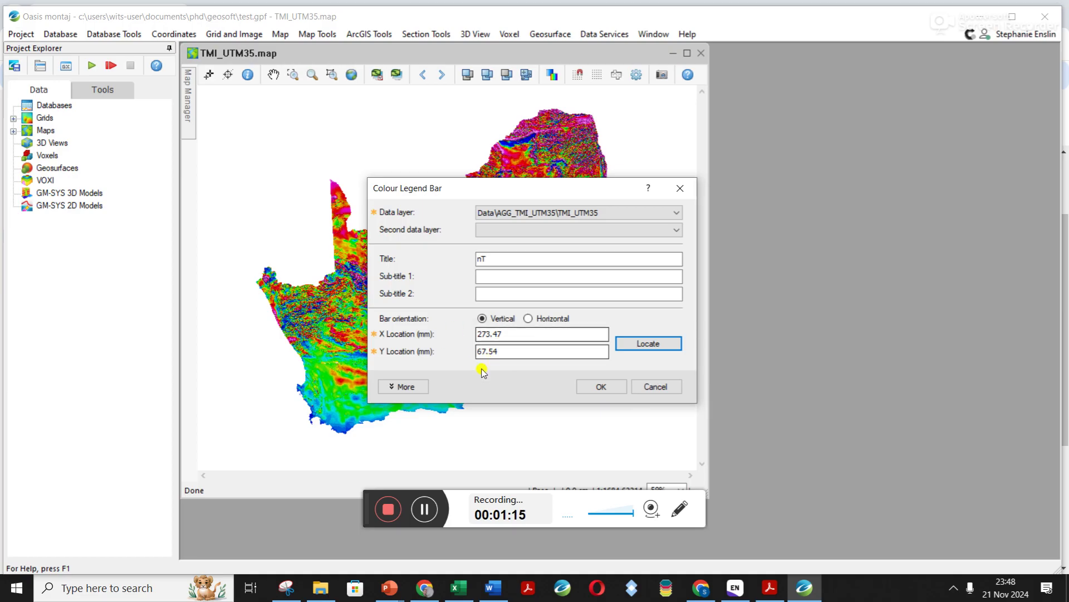
Step: Set the legend text sizes to 4 and label decimals to 0, then draw it
click(400, 386)
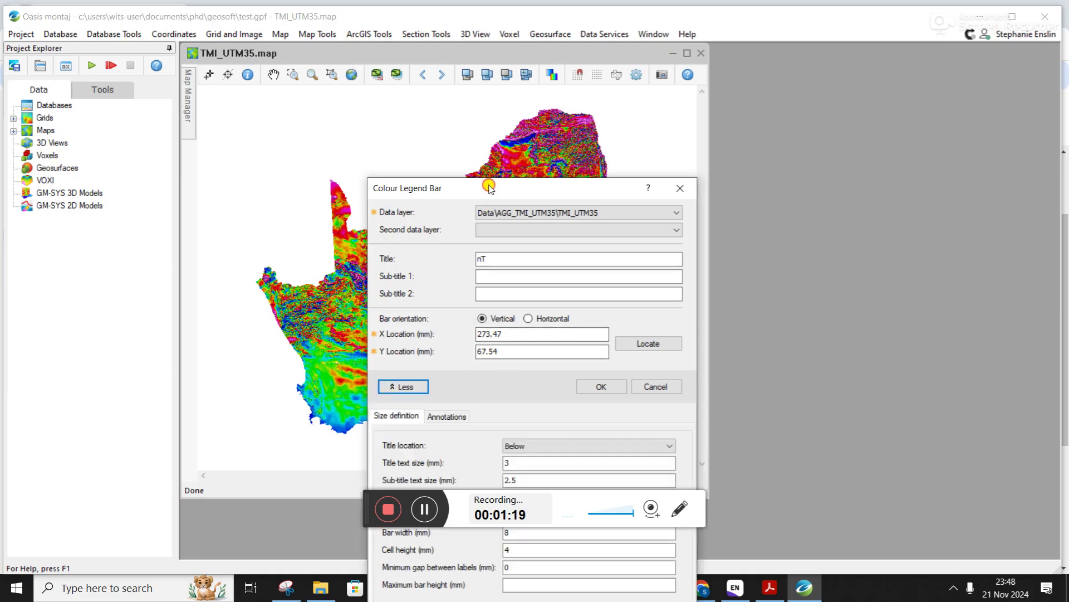
drag(489, 185, 338, 43)
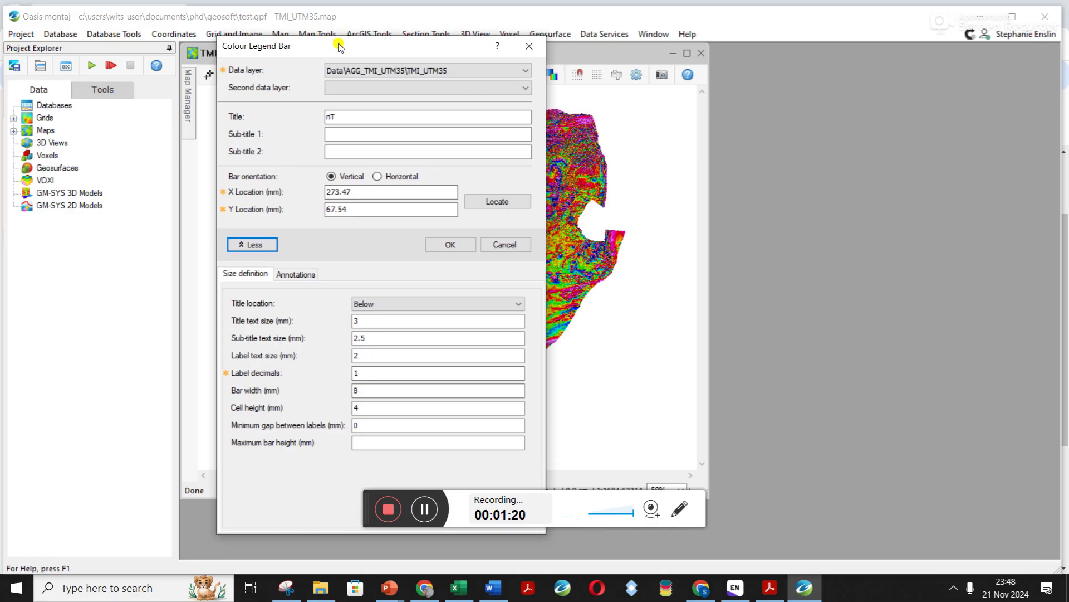
click(363, 354)
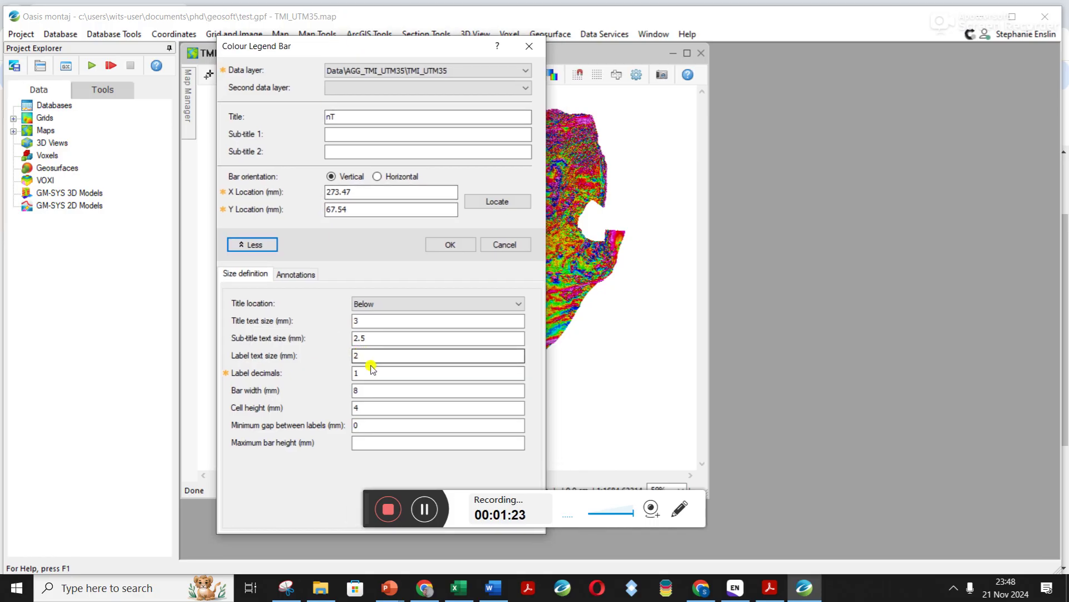
double_click(372, 371)
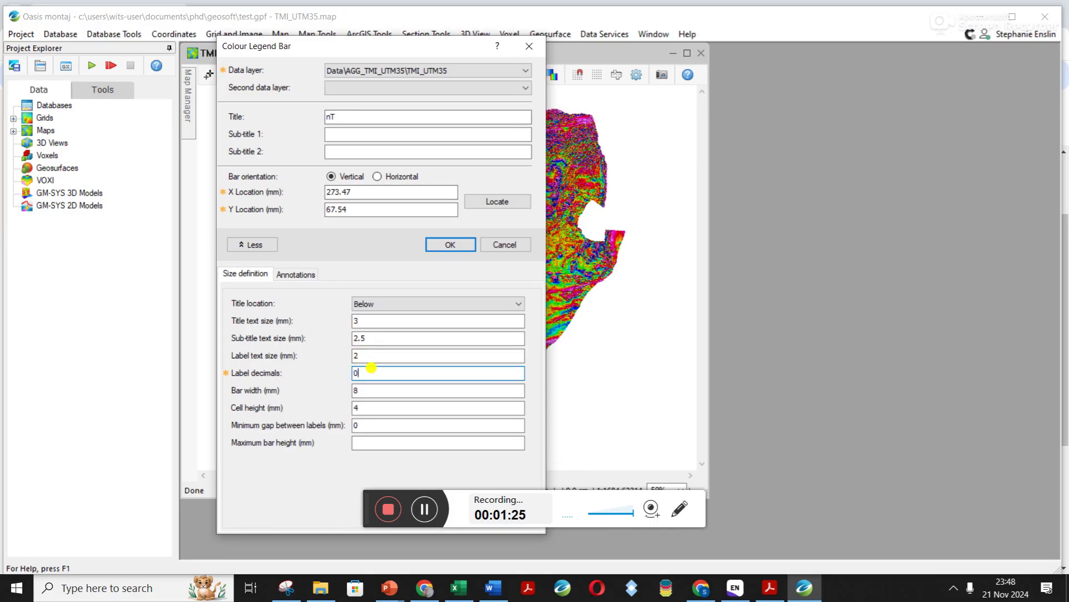
double_click(377, 319)
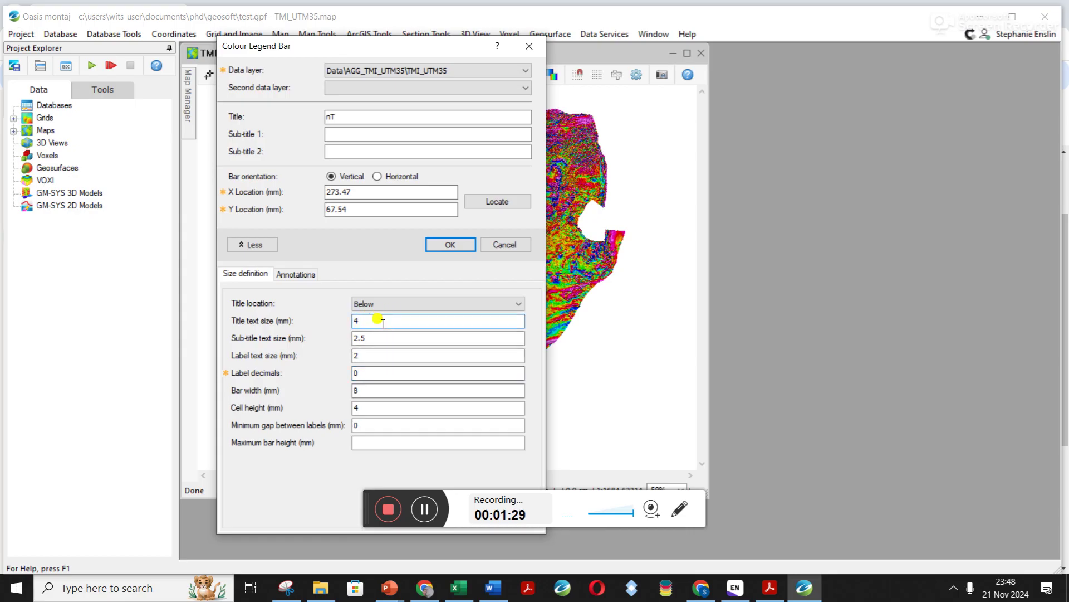
key(Tab)
text(4)
key(Tab)
text(4)
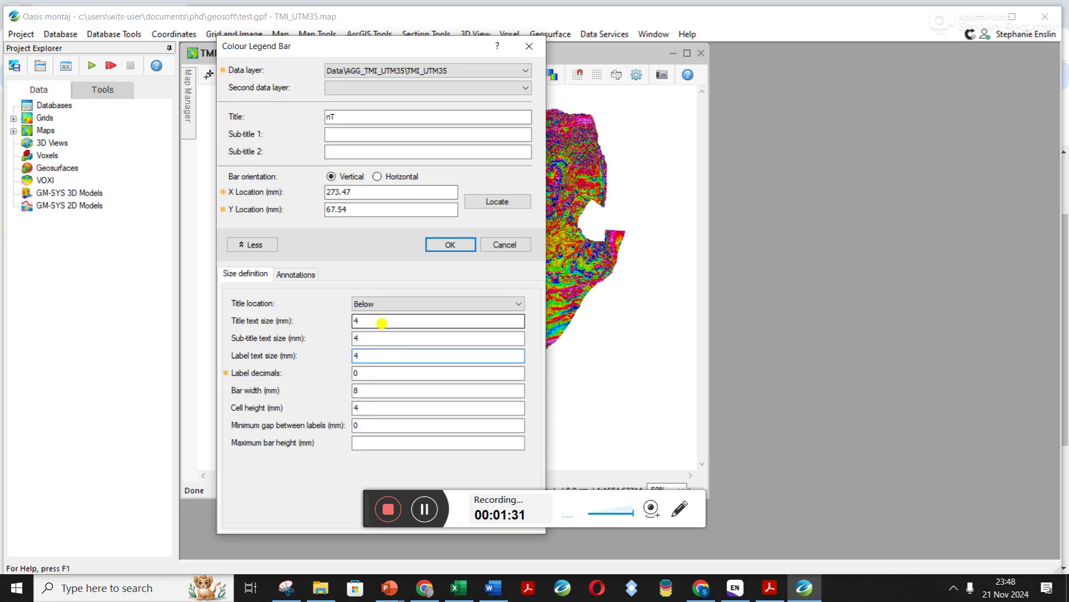
click(445, 244)
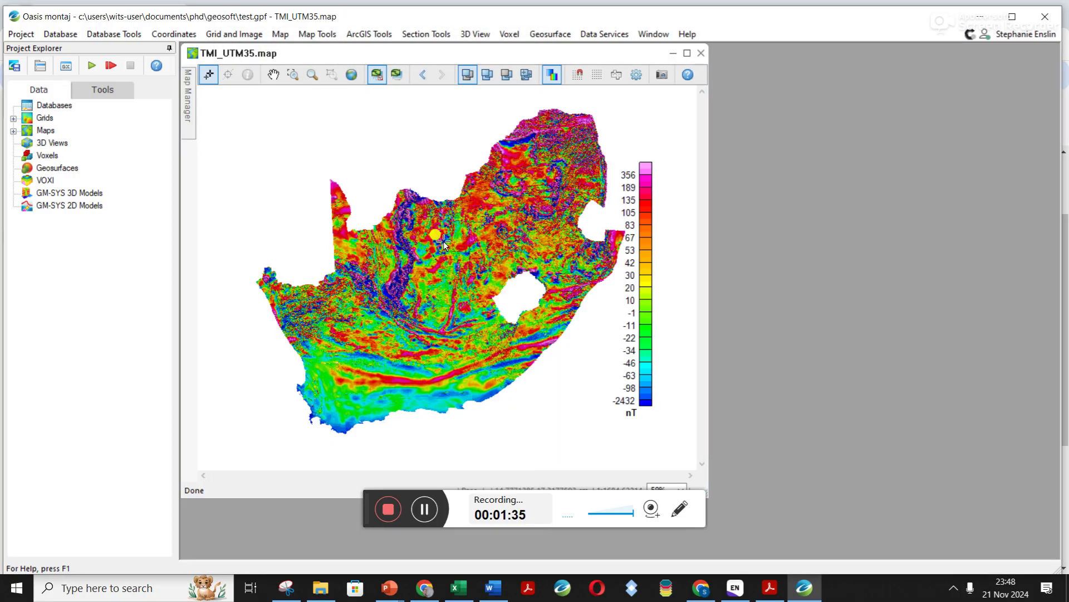
Step: Maximize the map window, pin the Map Manager, and zoom to full extents
click(685, 53)
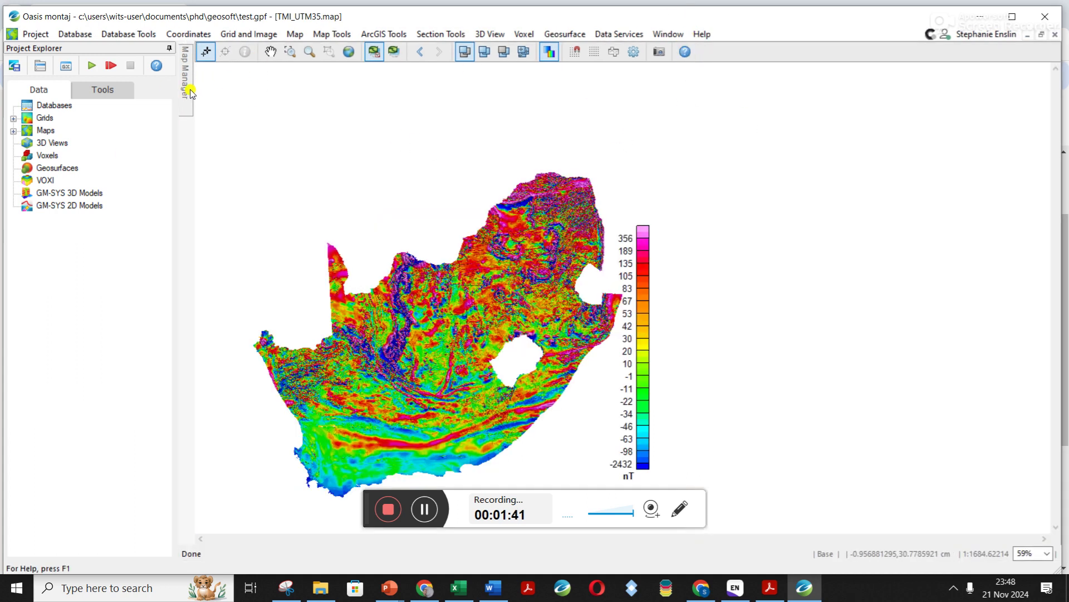
mouse_move(191, 92)
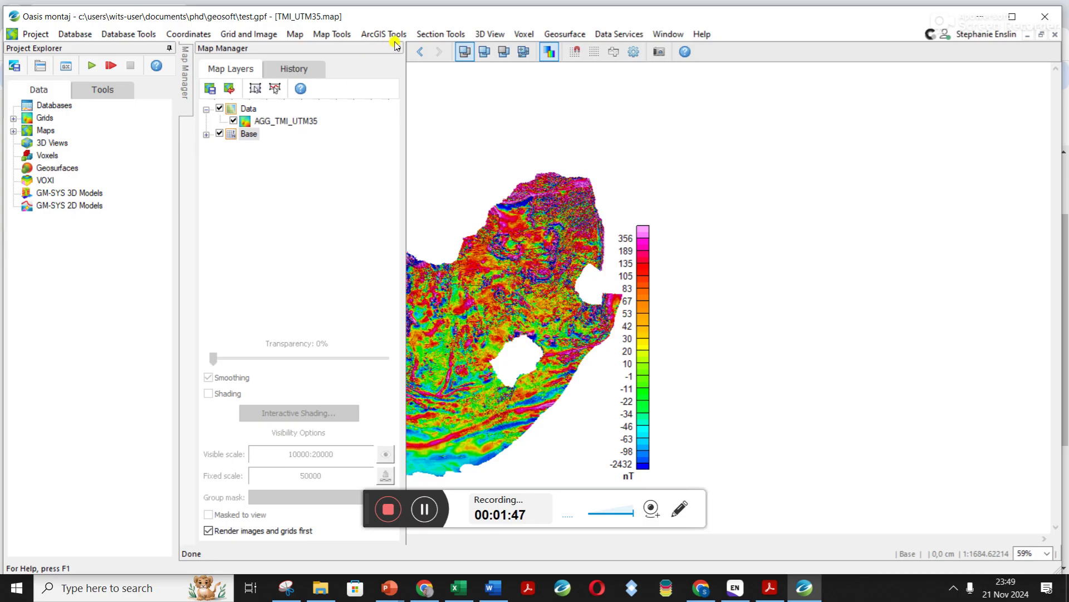
click(397, 48)
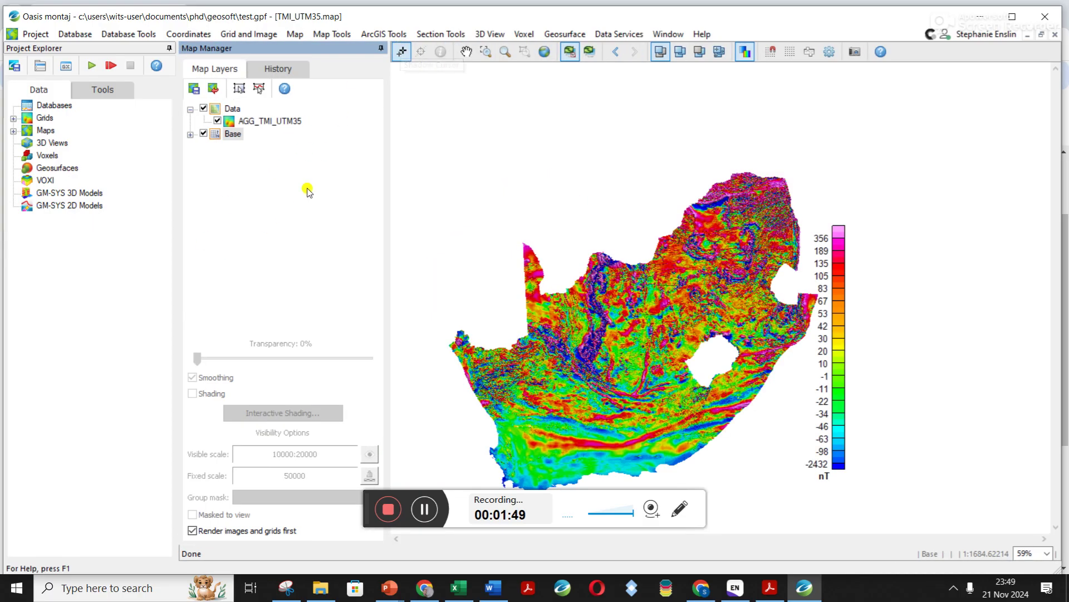
click(548, 54)
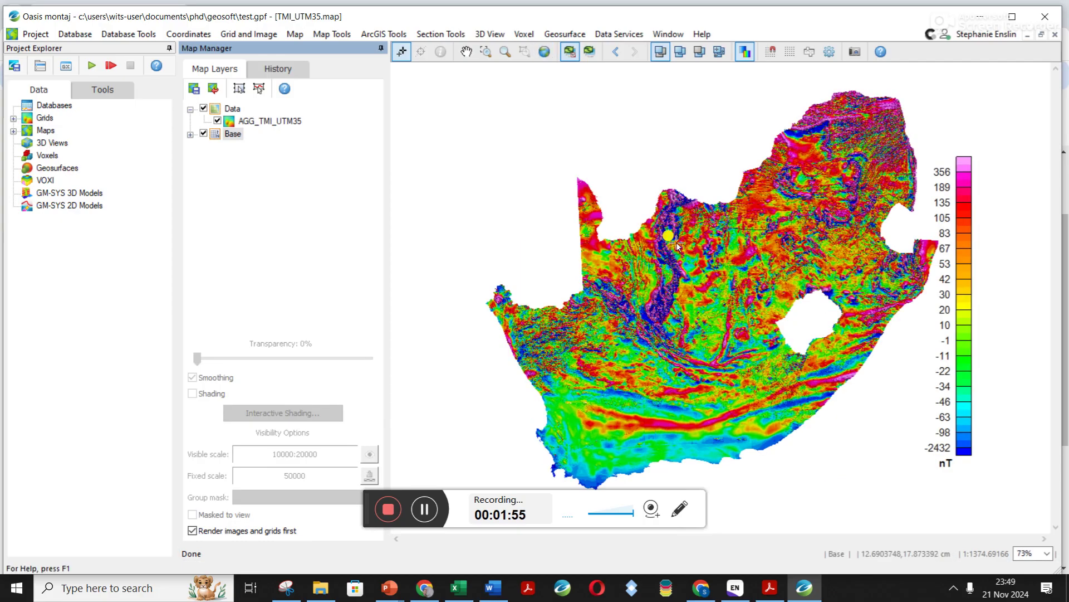
Step: Select the COLORBAR_TMI_UTM35 layer under Base and drag it further right
click(192, 137)
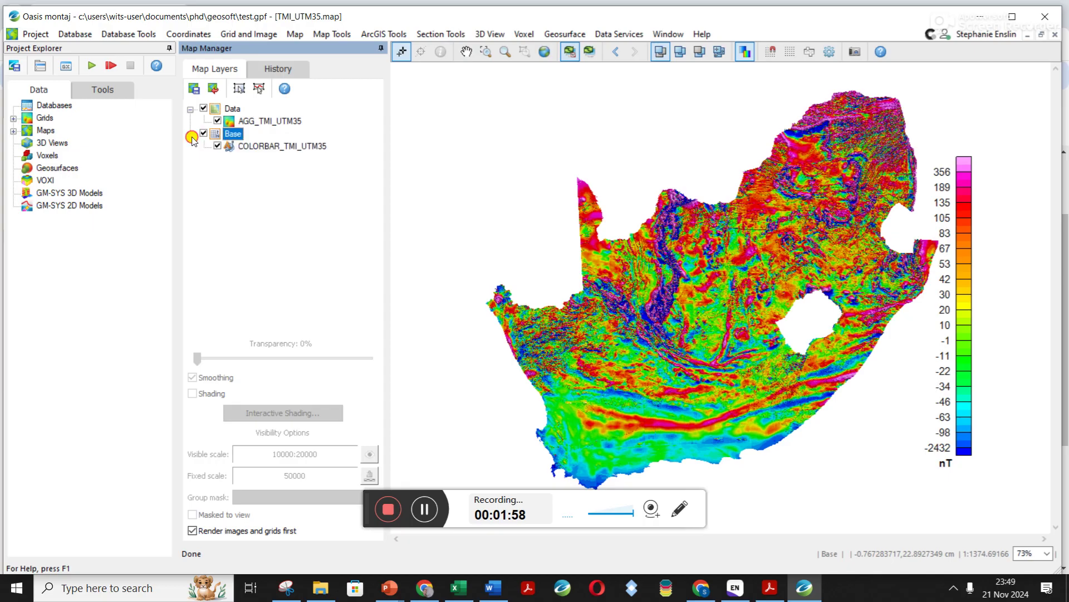
click(277, 150)
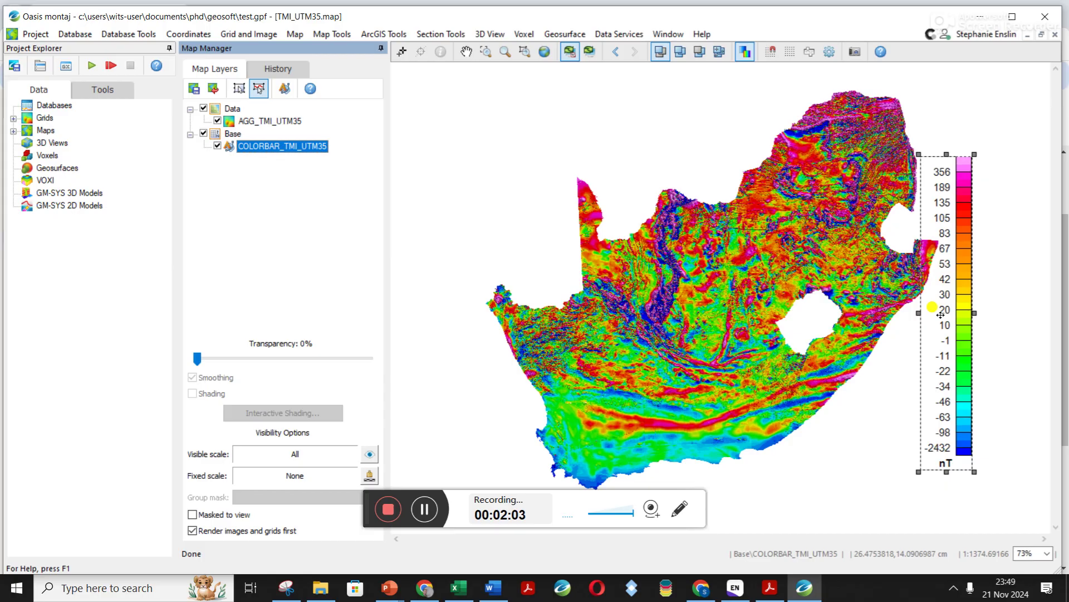
drag(941, 314, 976, 312)
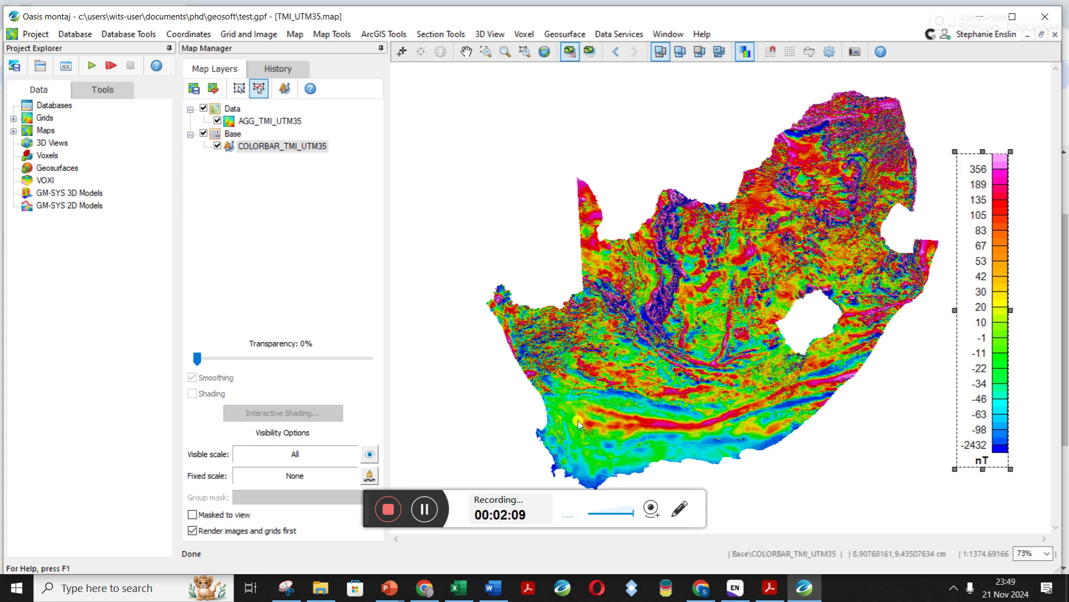
click(295, 34)
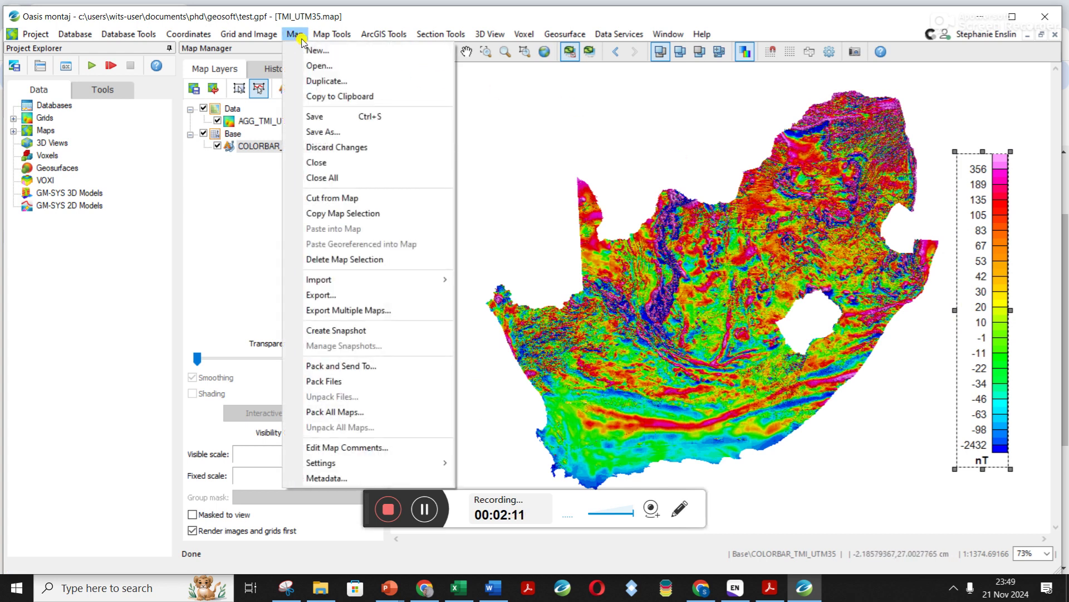
Step: Draw a base map with an edge-ticks reference grid and fit the whole map in view
mouse_move(331, 34)
mouse_move(410, 66)
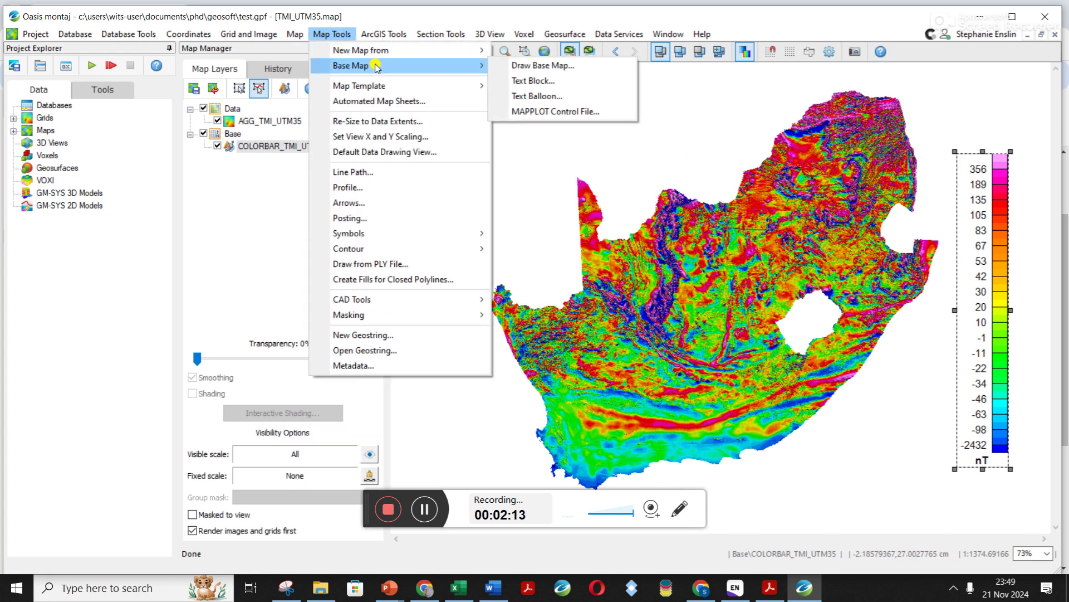
click(541, 66)
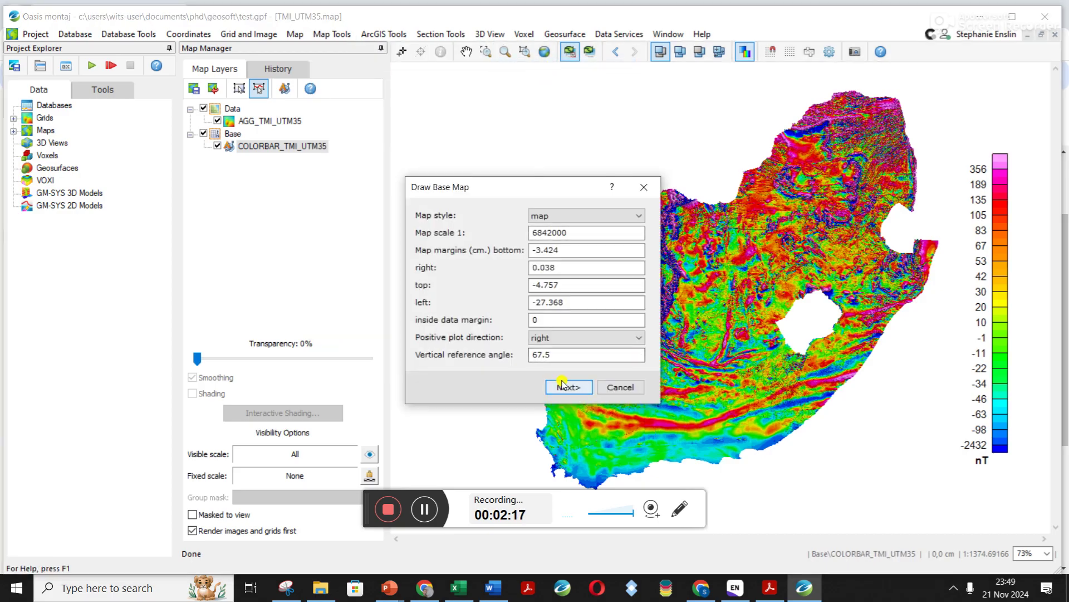
click(568, 387)
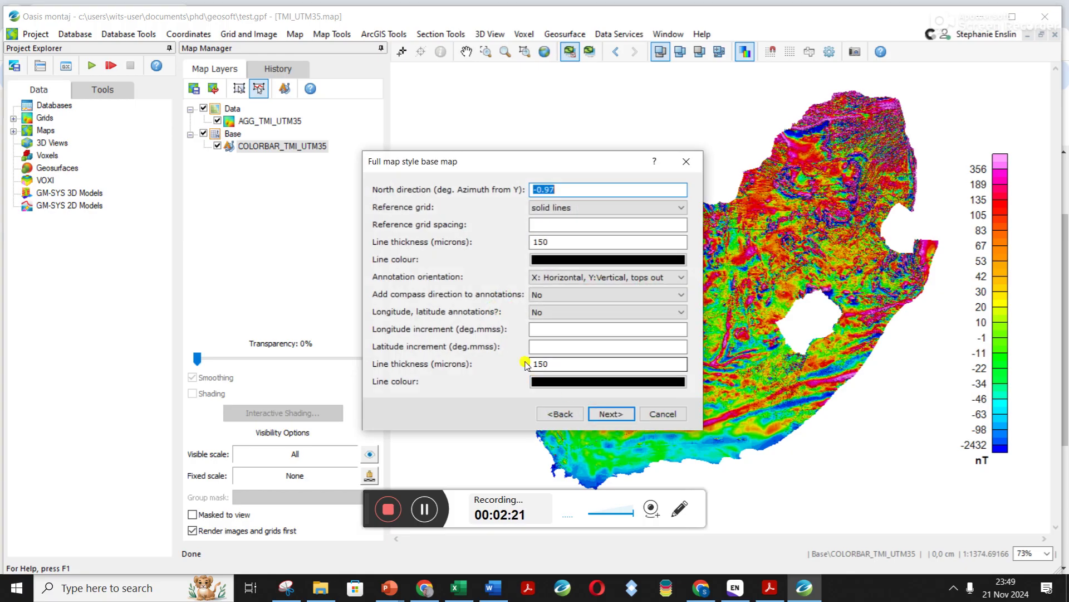
click(617, 208)
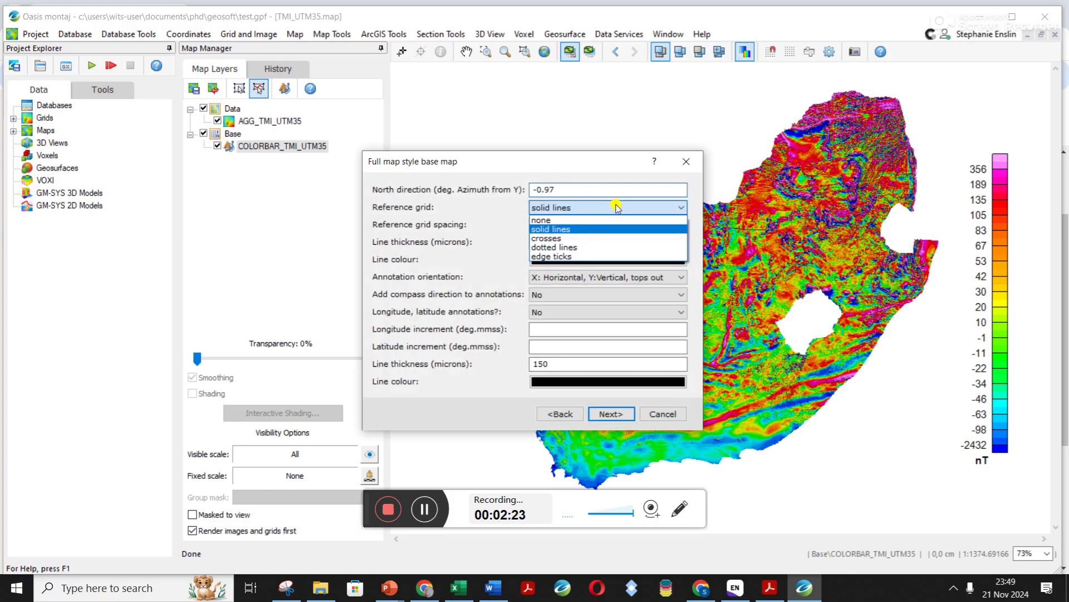
click(565, 257)
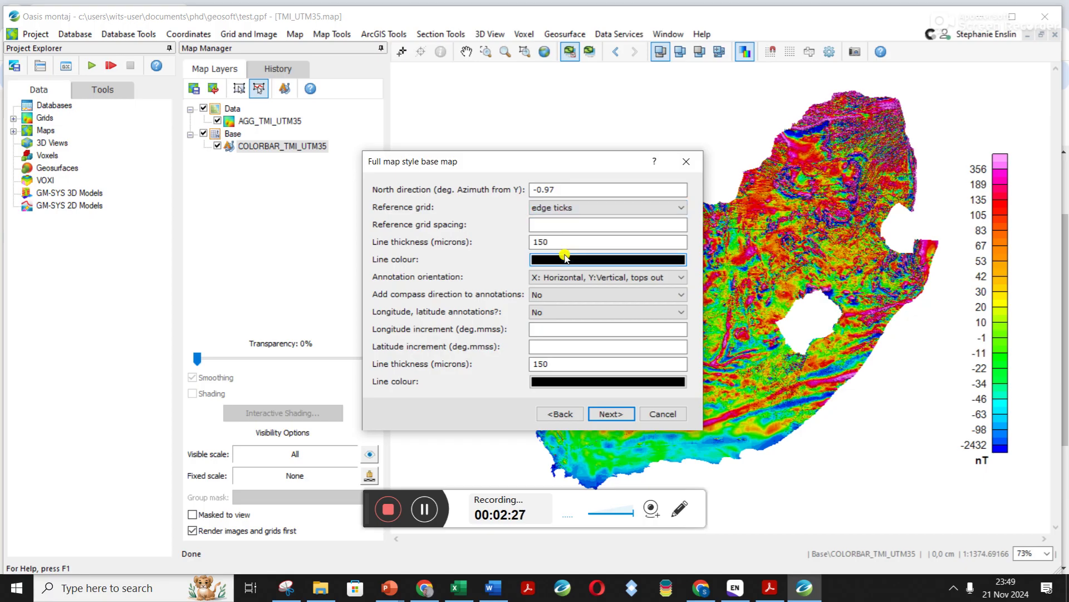
click(611, 414)
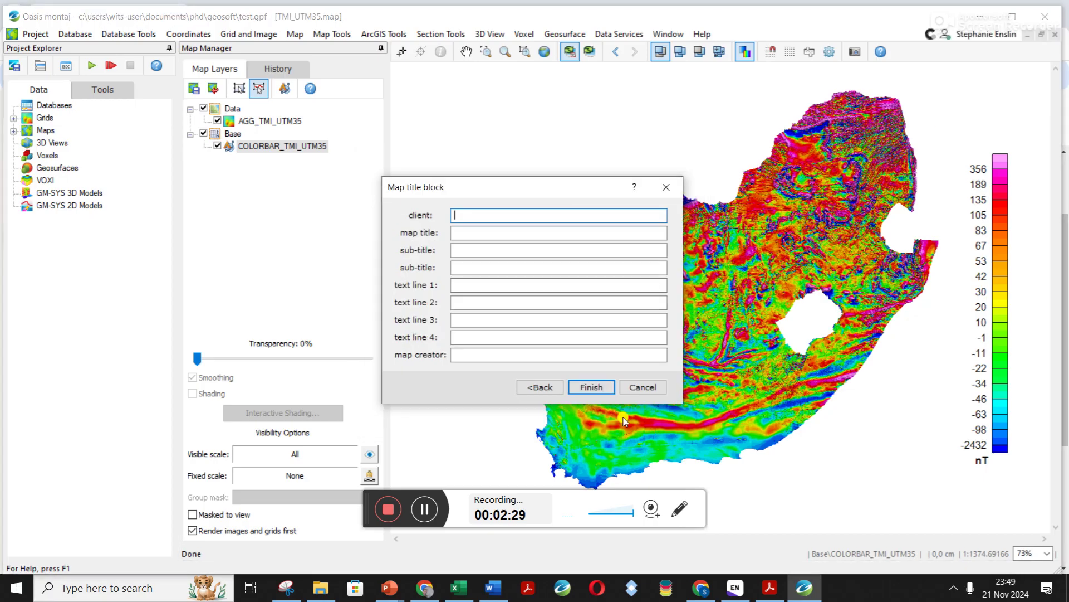
click(591, 386)
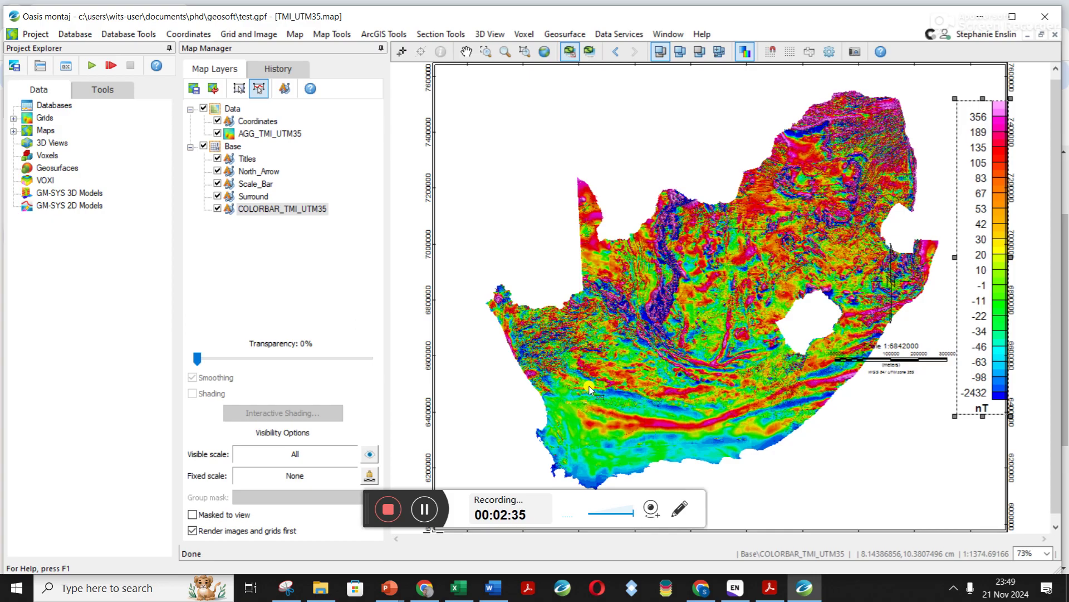
click(547, 53)
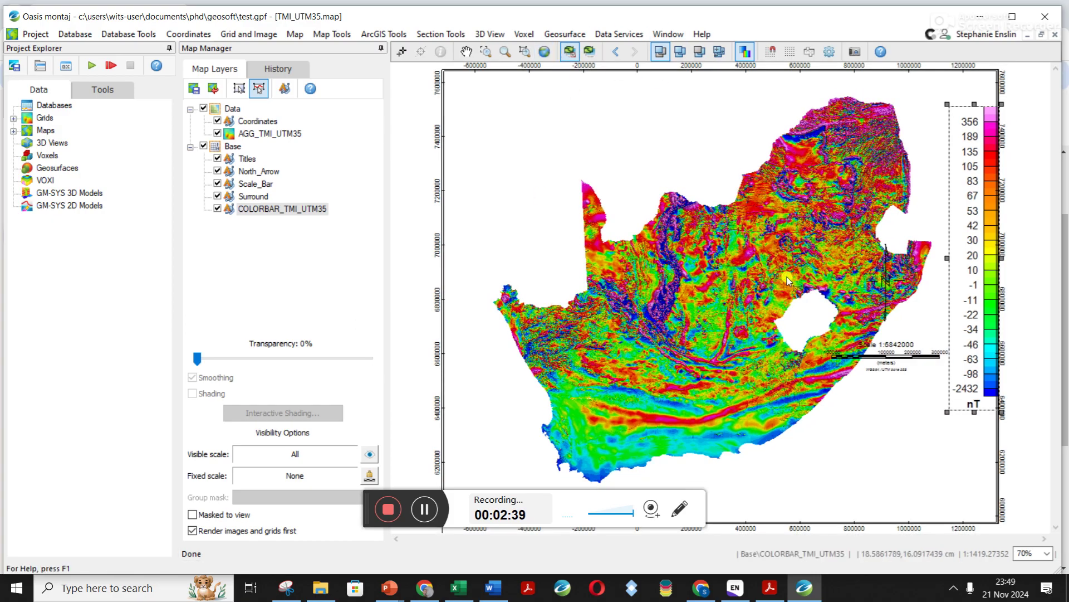
Step: Move the colour bar right of the frame and the scale bar toward the lower right
scroll(787, 276, down, 3)
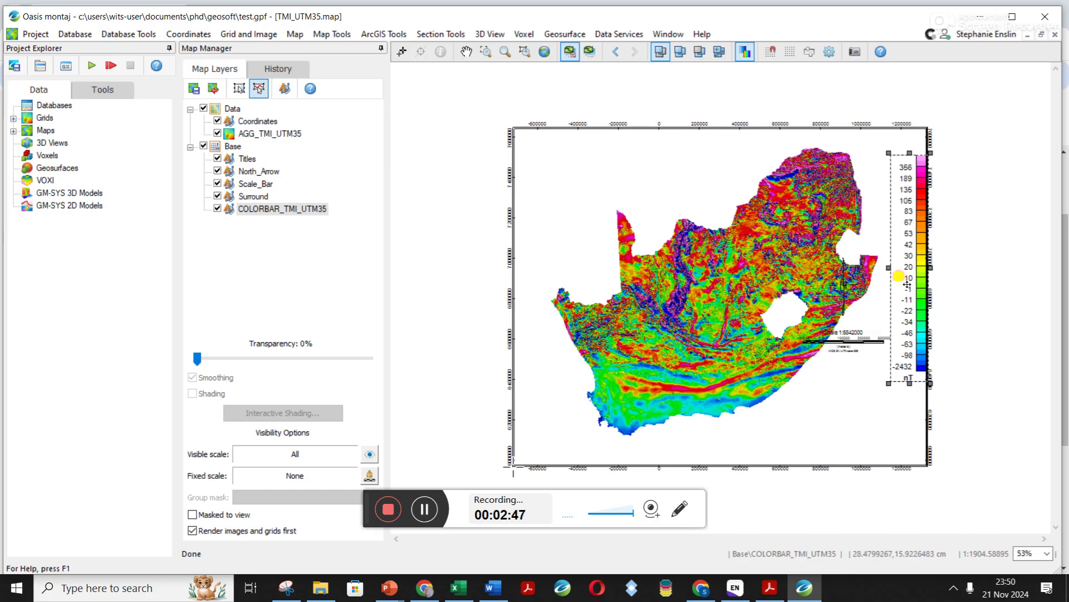
drag(908, 284, 969, 301)
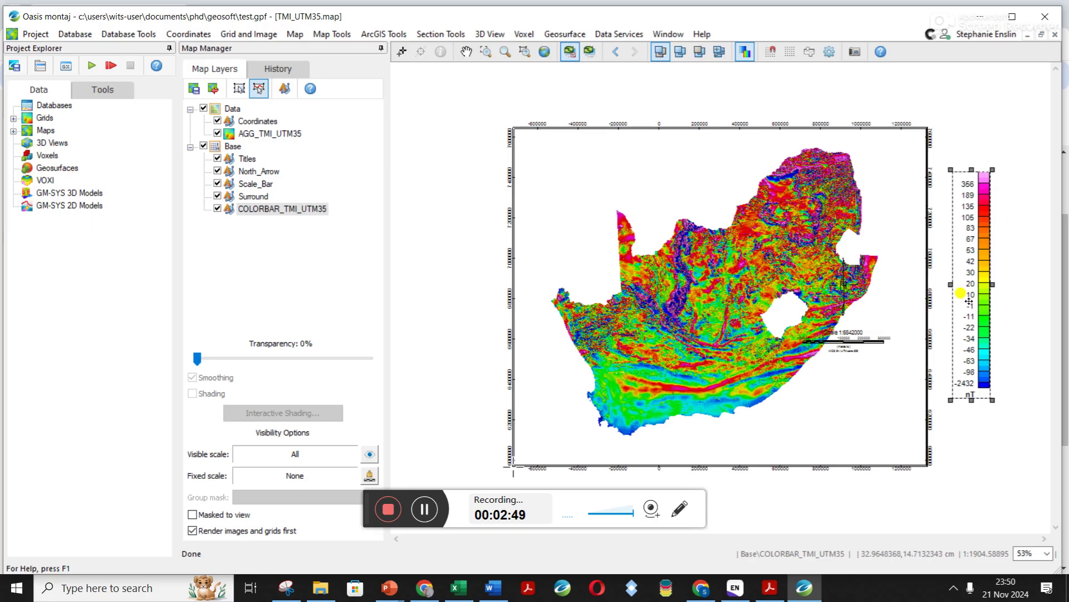
click(251, 186)
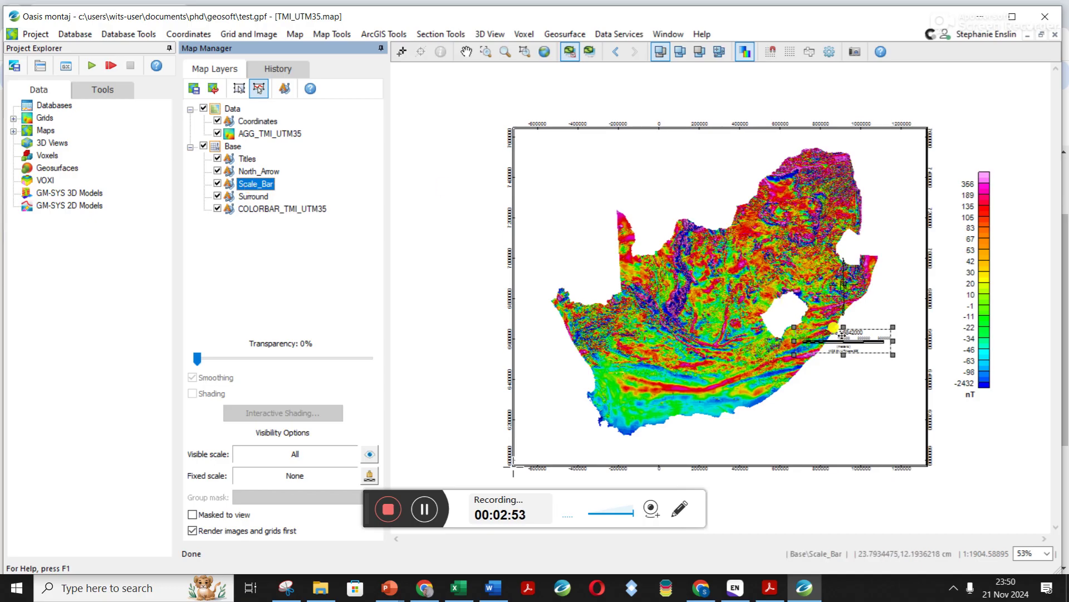
drag(842, 335, 852, 428)
Step: Place the north arrow below the colour bar and the scale bar beneath it
click(266, 176)
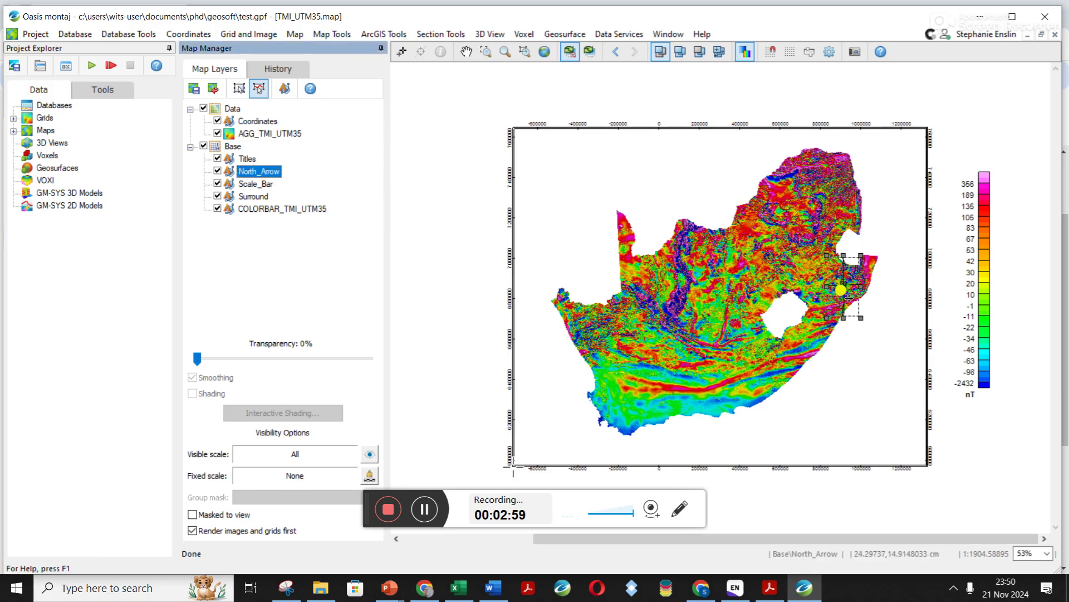
drag(849, 299, 985, 446)
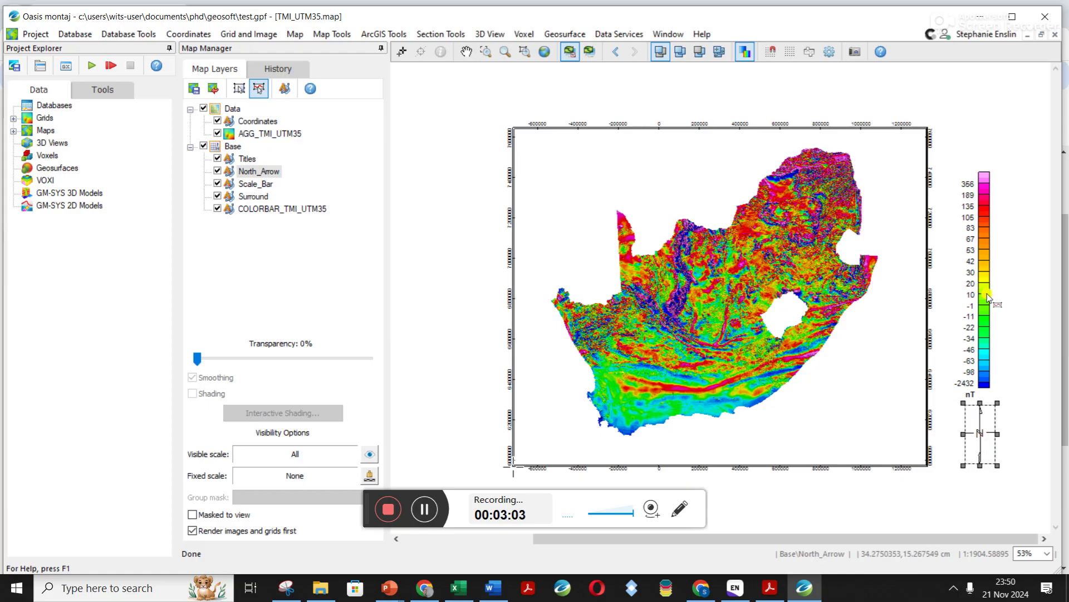
click(249, 190)
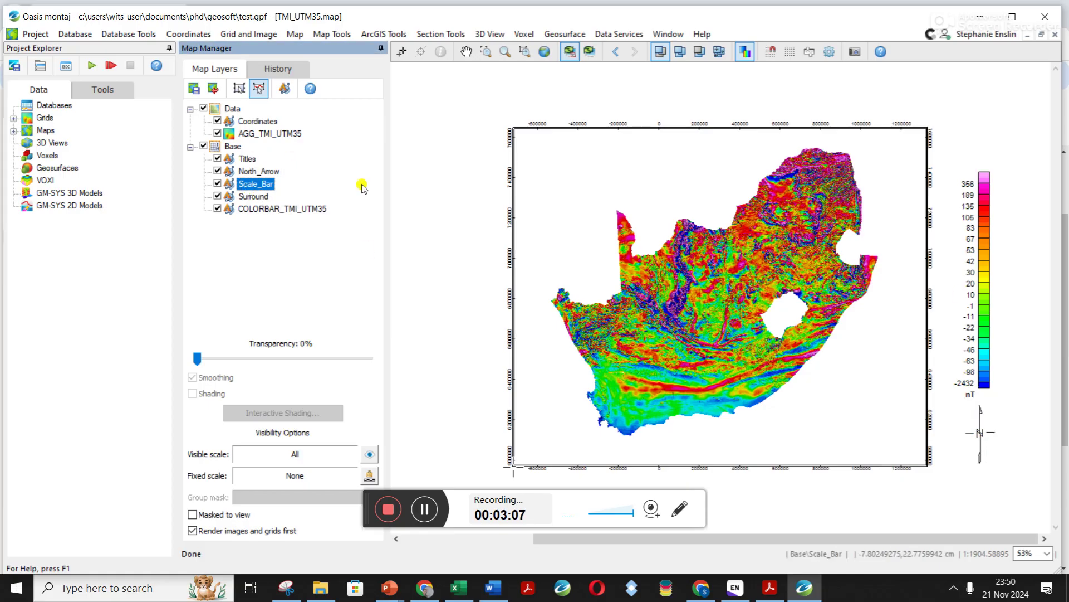
click(545, 53)
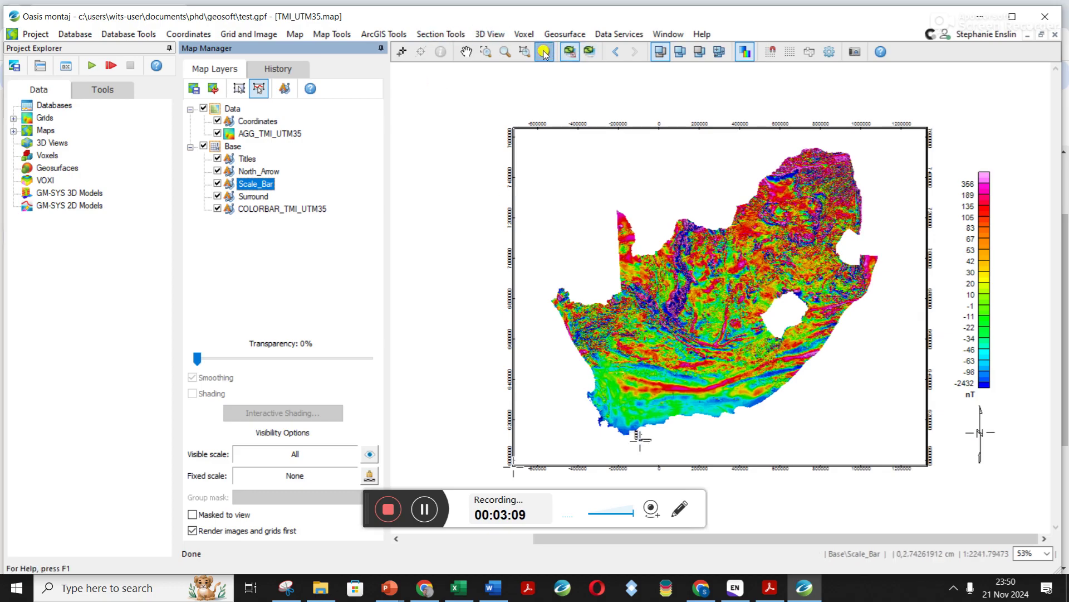
mouse_move(435, 197)
mouse_down()
mouse_move(743, 440)
mouse_move(901, 483)
mouse_move(1002, 444)
mouse_move(991, 459)
mouse_move(1001, 468)
mouse_up()
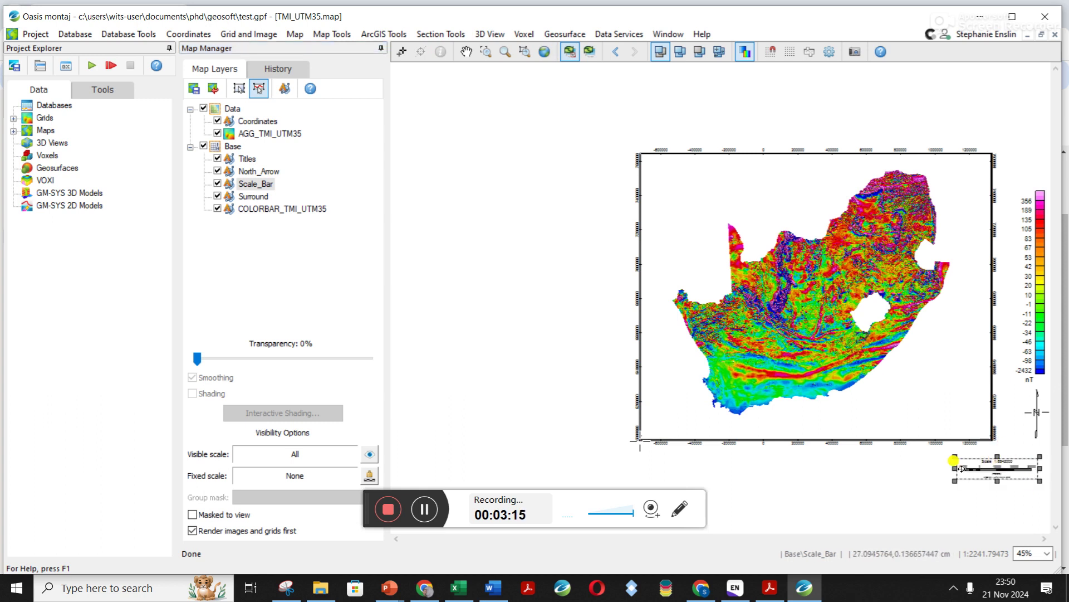
Step: Edit the scale bar group and enlarge all its text to 4 mm
right_click(1001, 468)
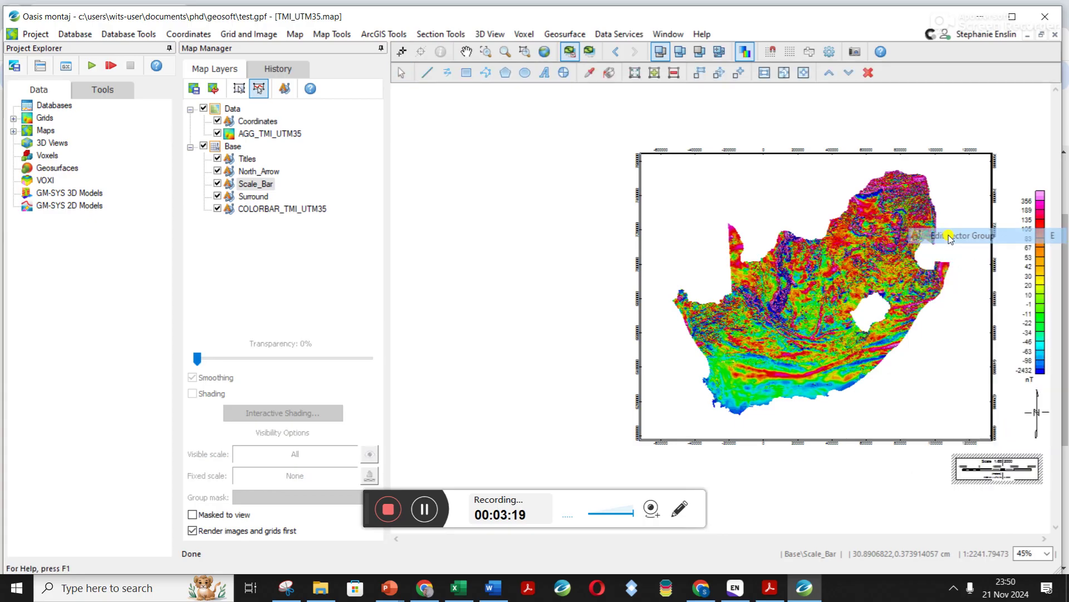
right_click(992, 471)
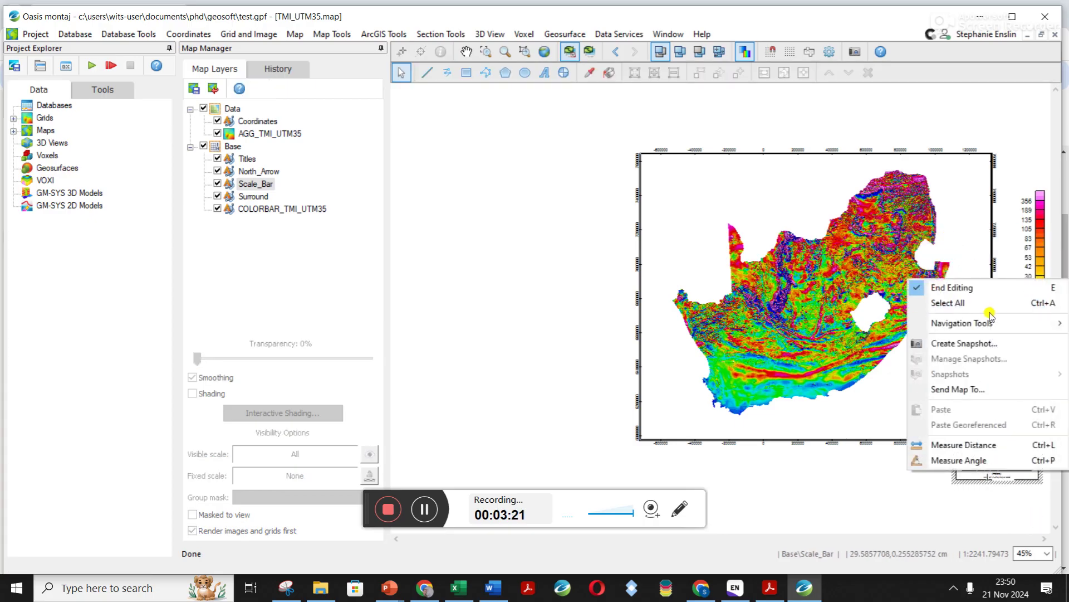
click(991, 305)
right_click(970, 476)
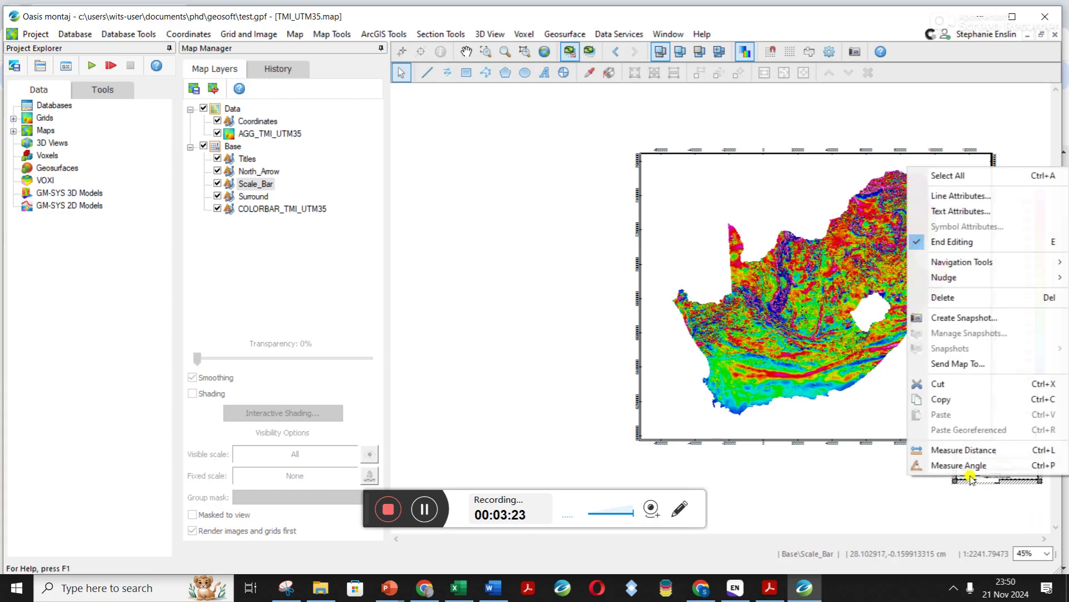
click(973, 212)
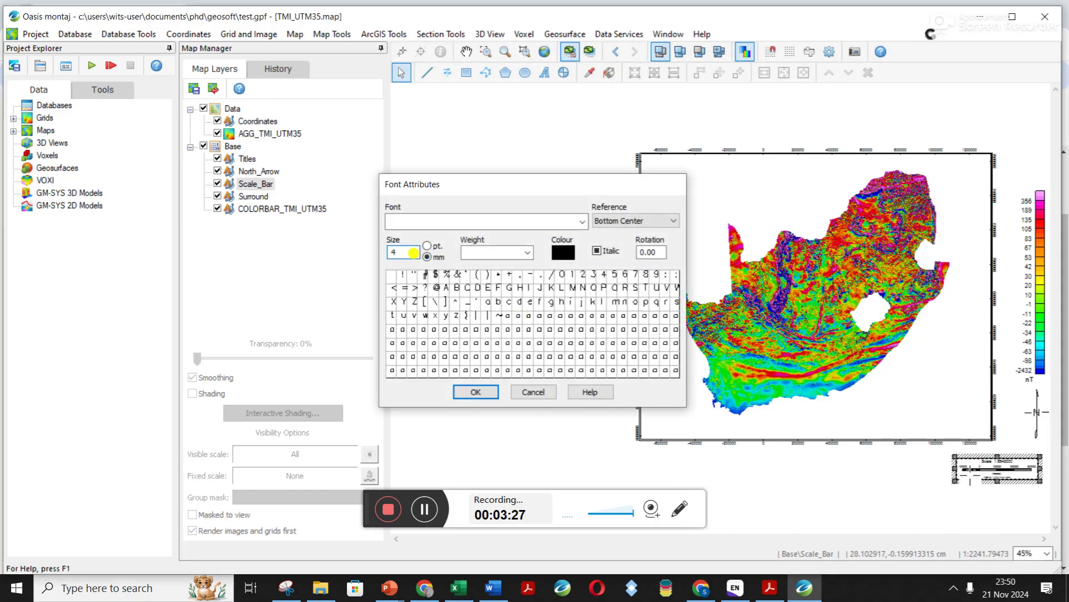
key(Return)
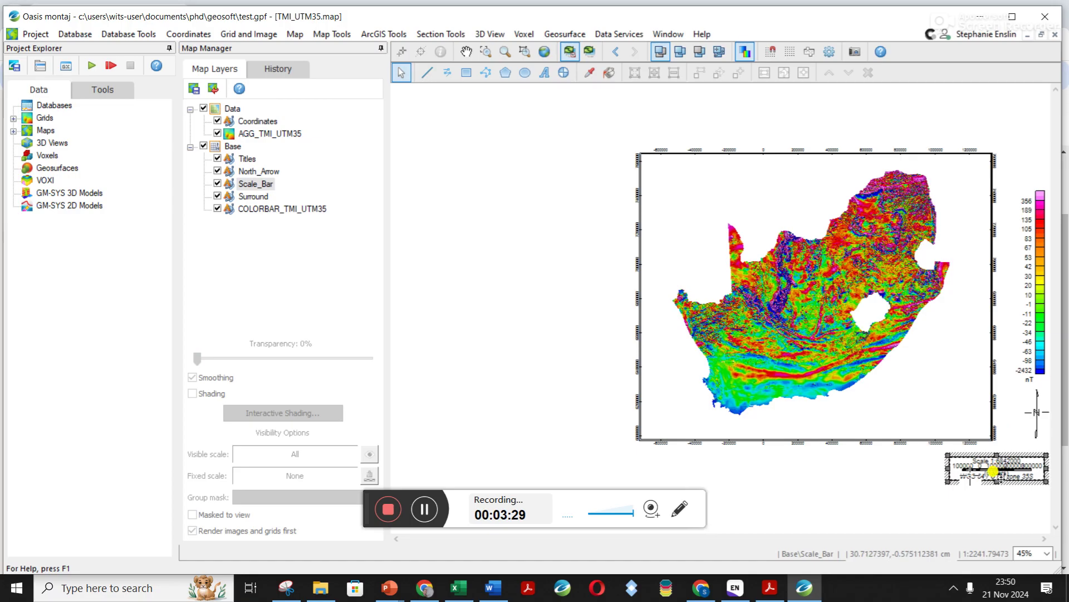
Step: Nudge the scale bar lower, shift its scale label down, and end editing
drag(989, 474, 987, 494)
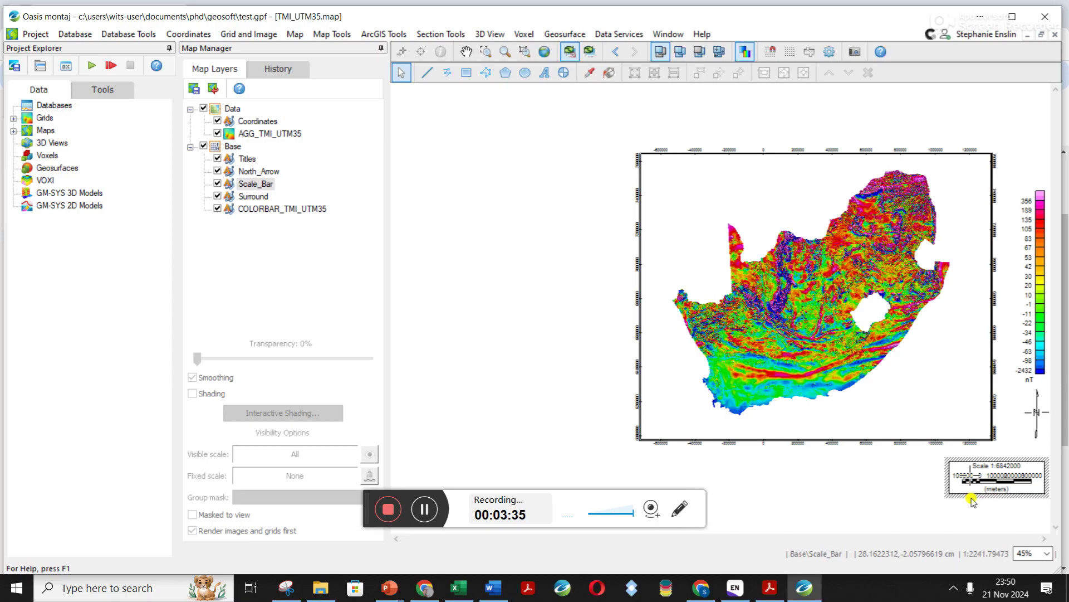
click(996, 466)
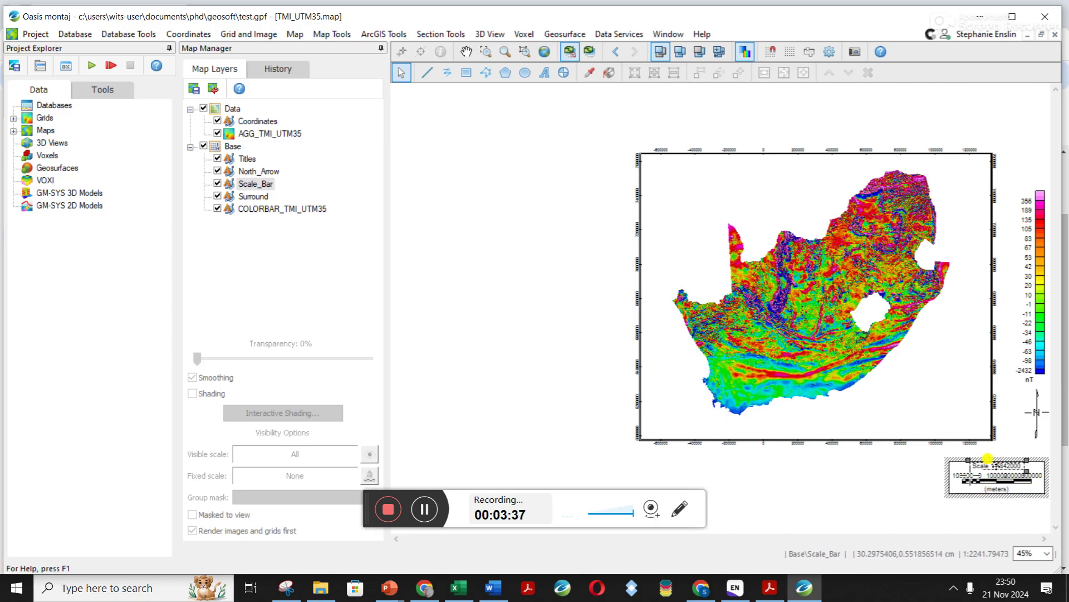
drag(997, 466, 1006, 474)
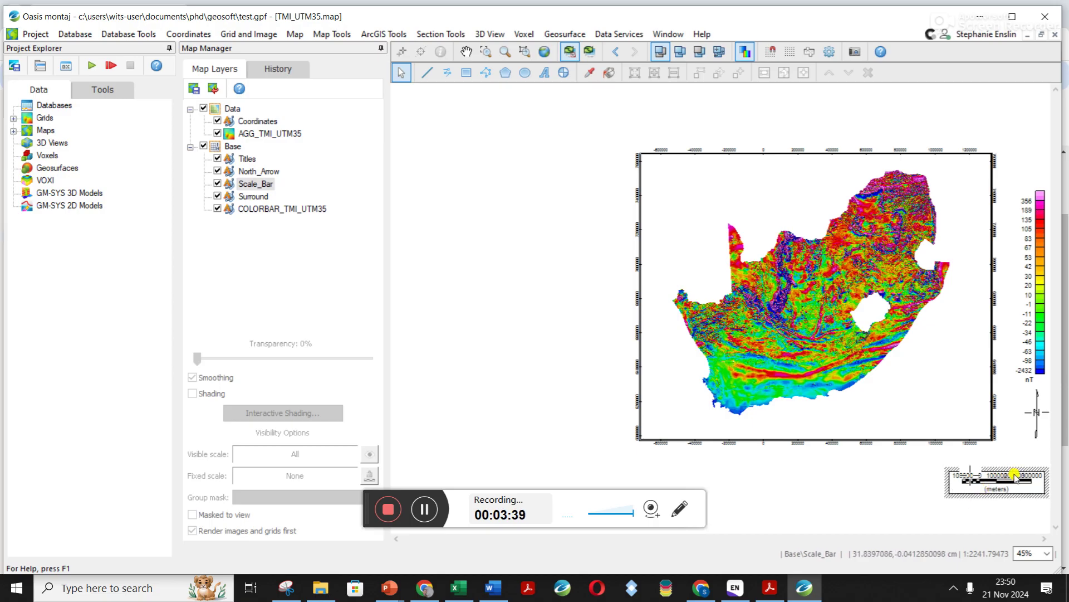
click(1014, 476)
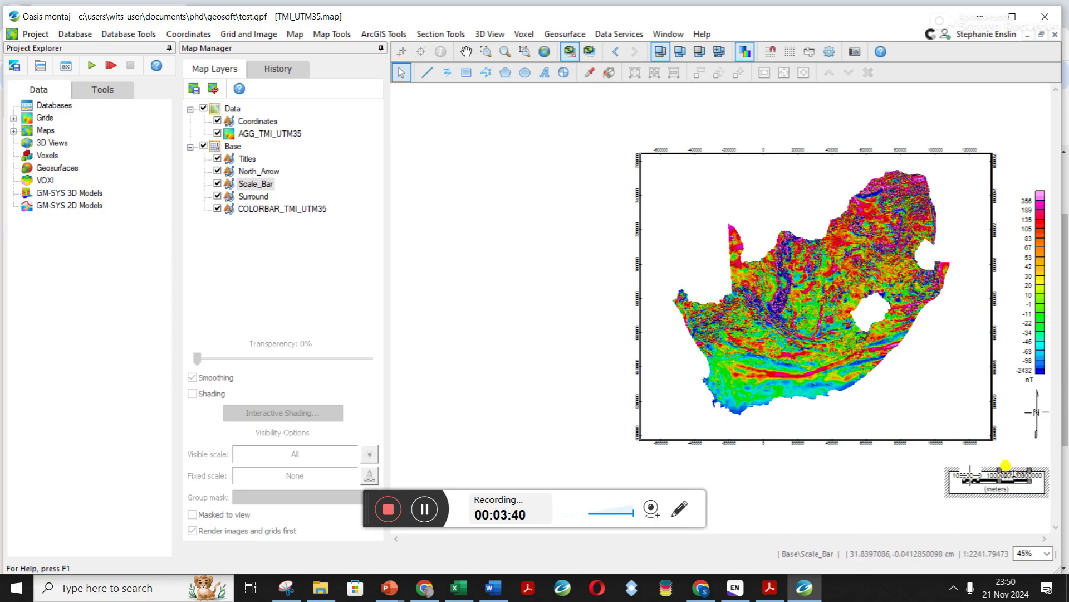
click(919, 476)
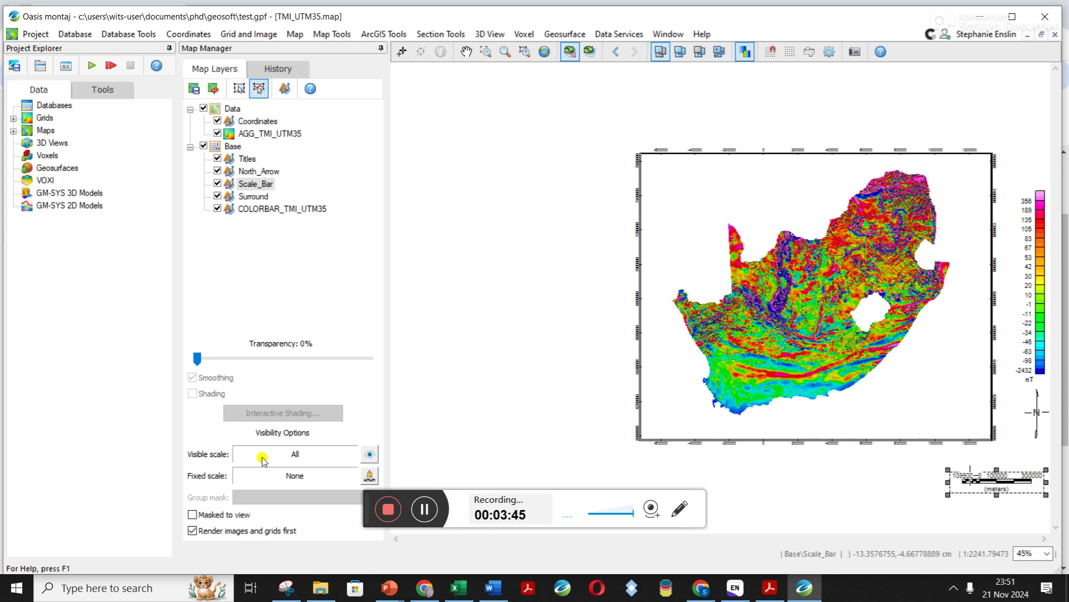
Step: Set every text element in the Coordinates group to 4 mm size
click(254, 122)
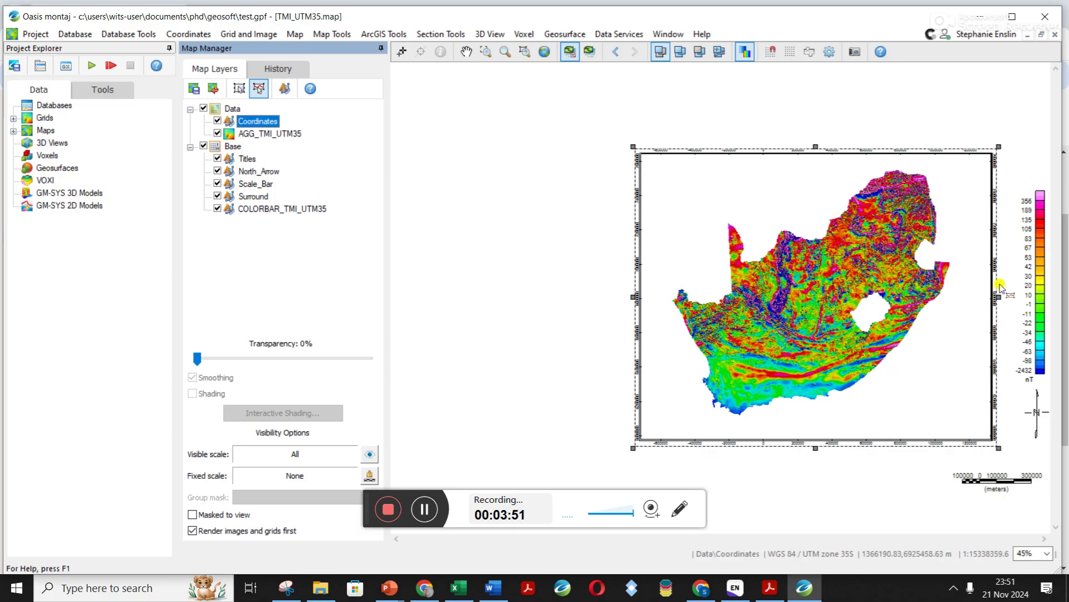
right_click(701, 166)
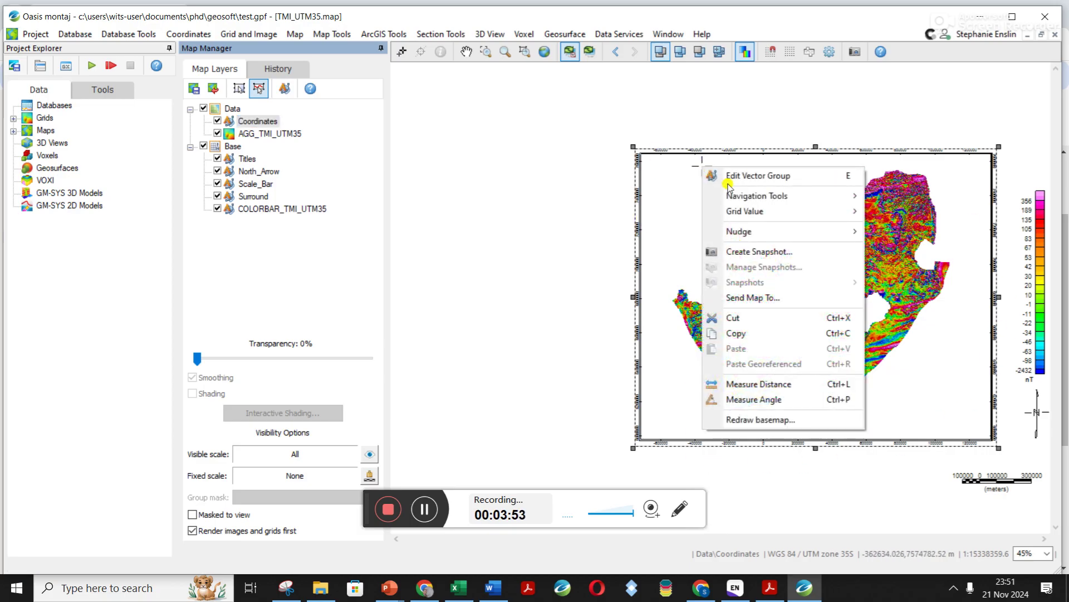
click(760, 175)
right_click(760, 177)
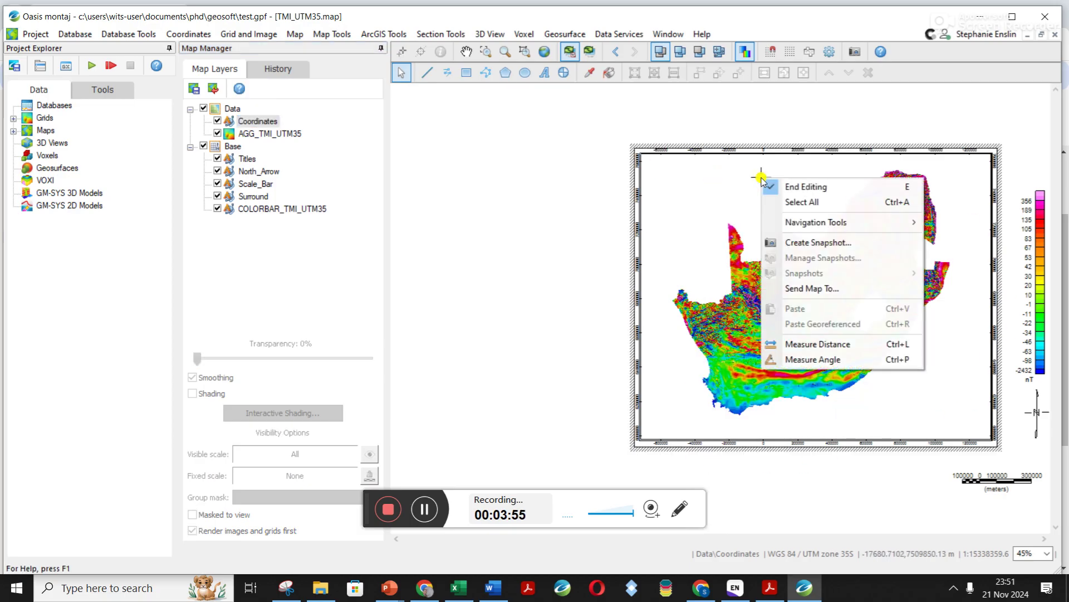
click(781, 202)
right_click(787, 200)
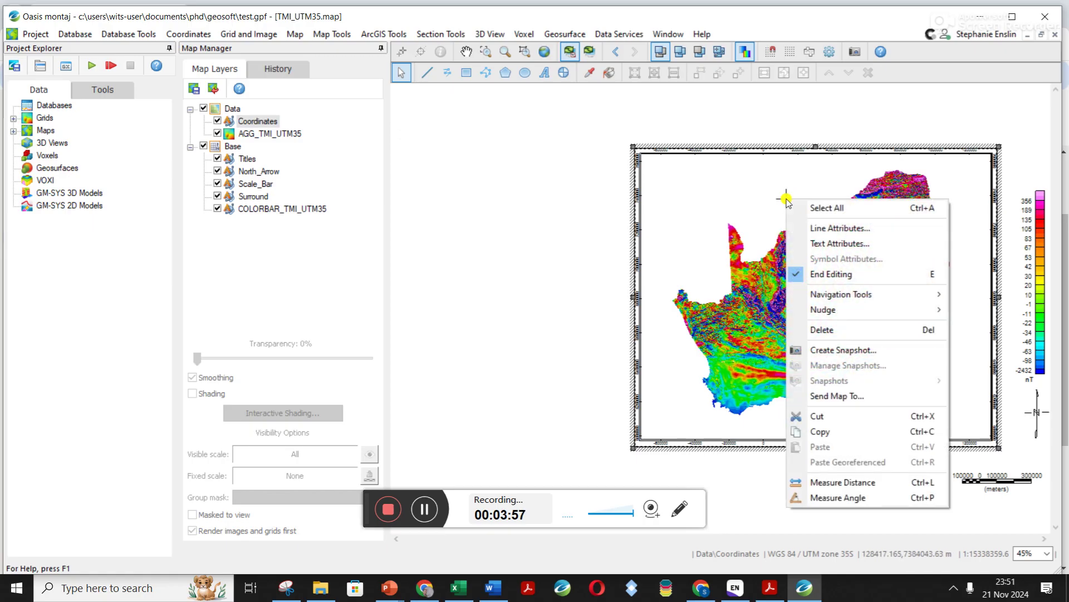
click(815, 243)
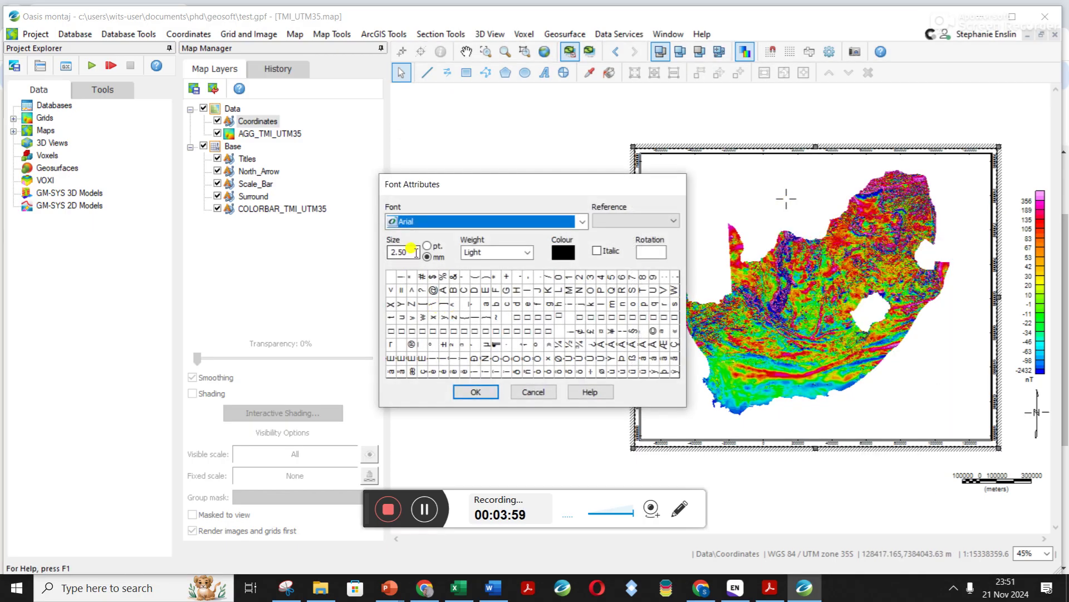
double_click(416, 251)
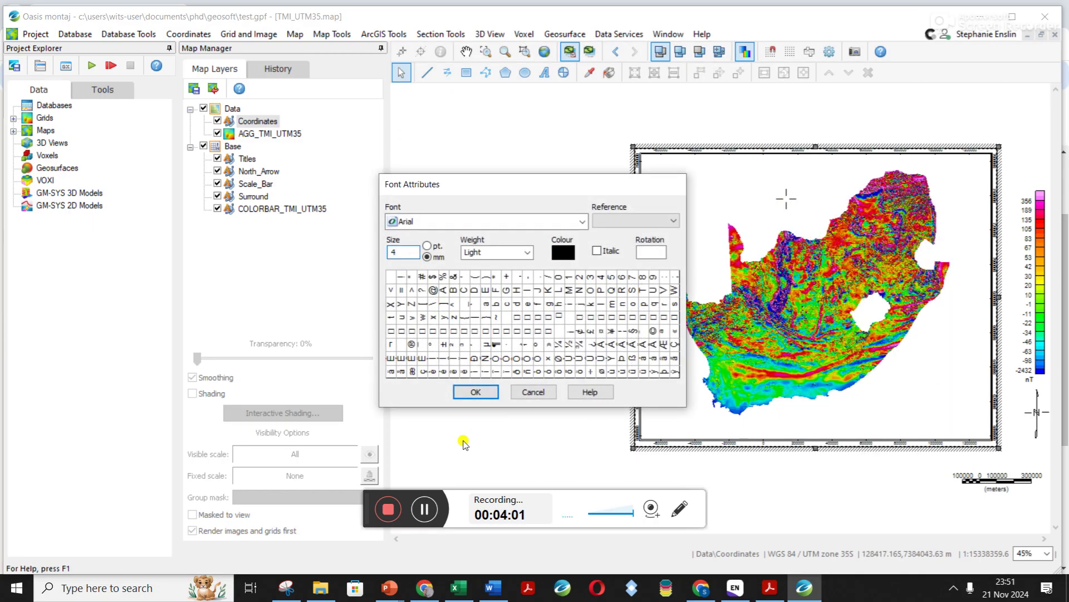
click(480, 392)
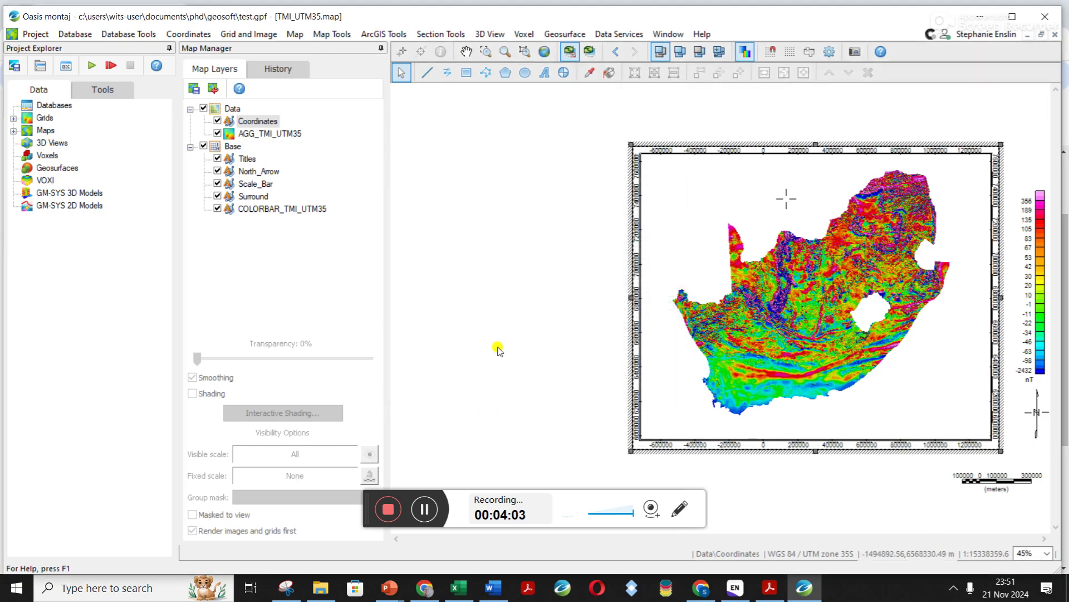
click(558, 314)
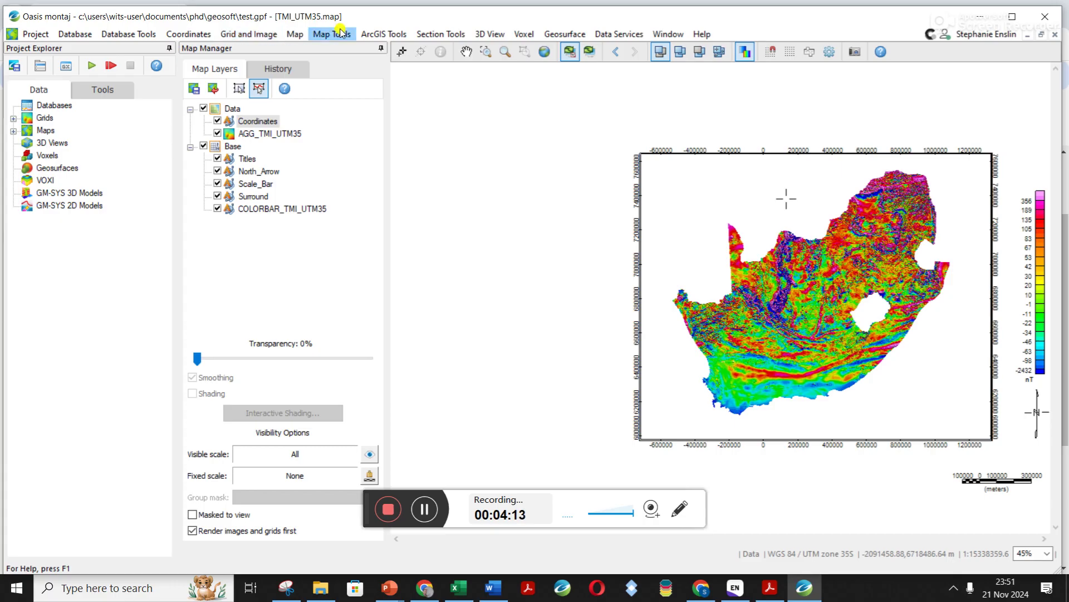
Step: Start a new base map and set its reference grid to none
click(291, 36)
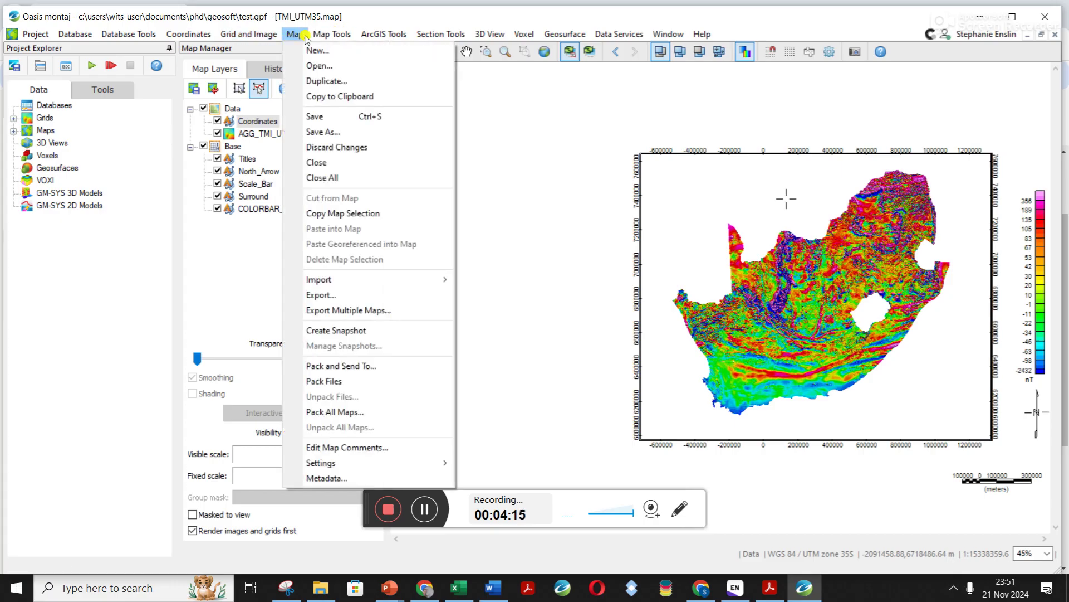
mouse_move(332, 34)
mouse_move(356, 65)
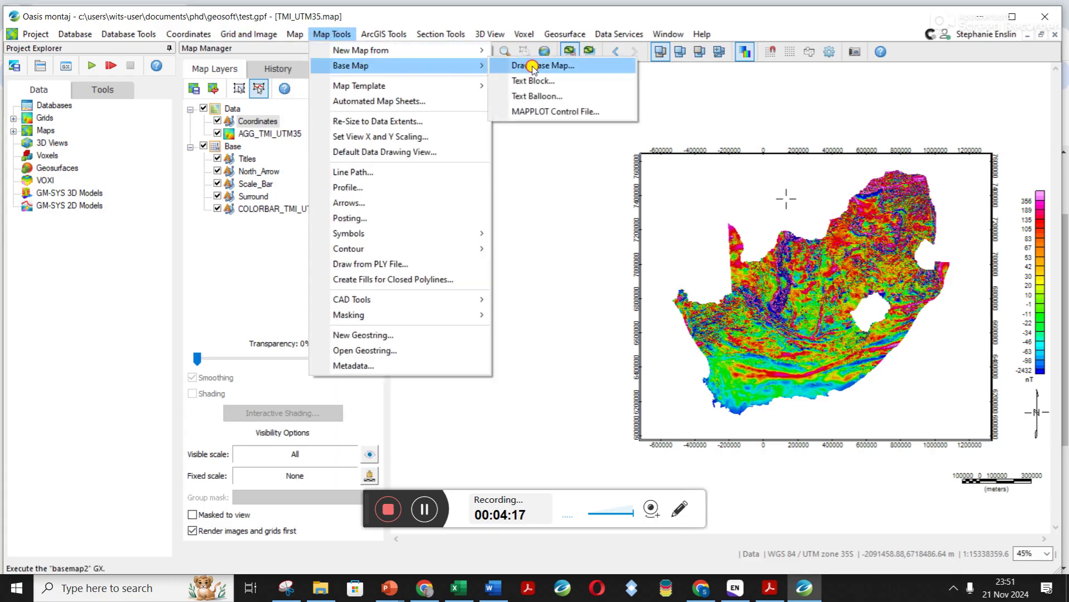
click(533, 65)
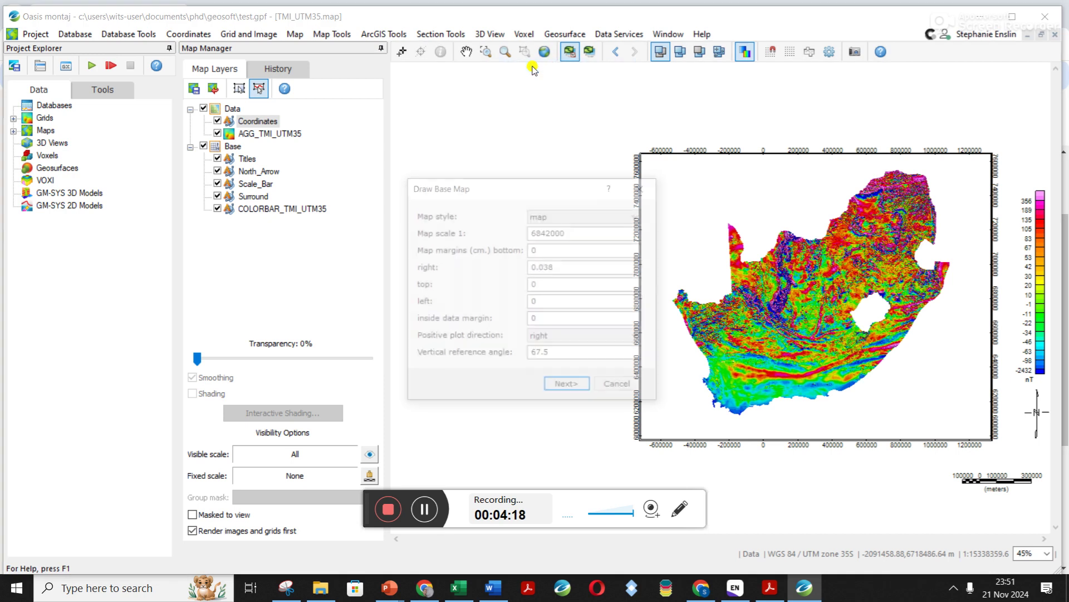
click(567, 387)
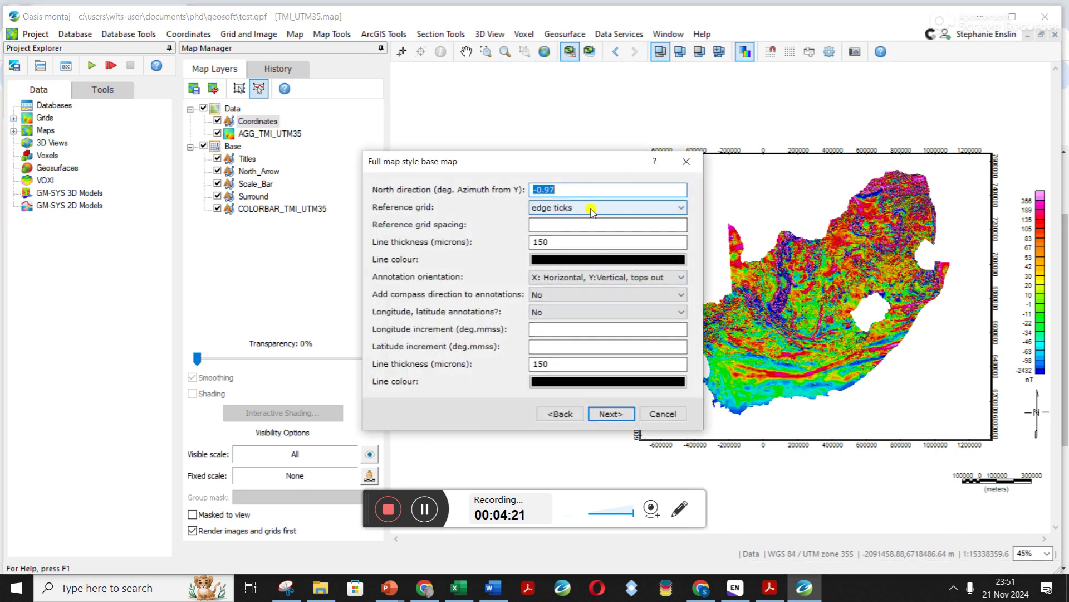
click(591, 210)
click(557, 222)
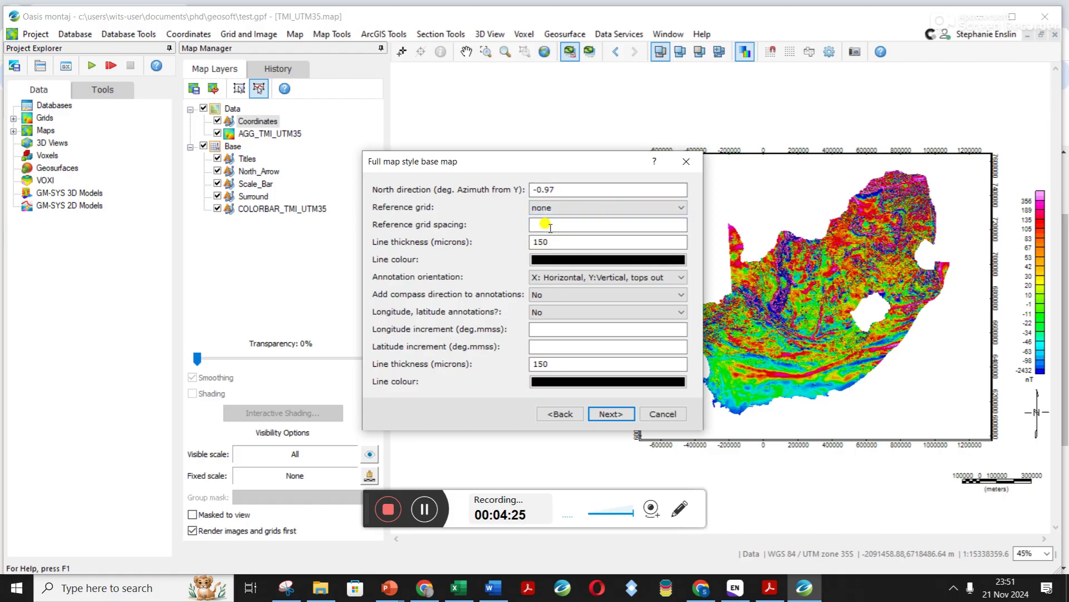
Step: Annotate latitude/longitude with edge ticks only at 5° increments and draw the base map
click(560, 313)
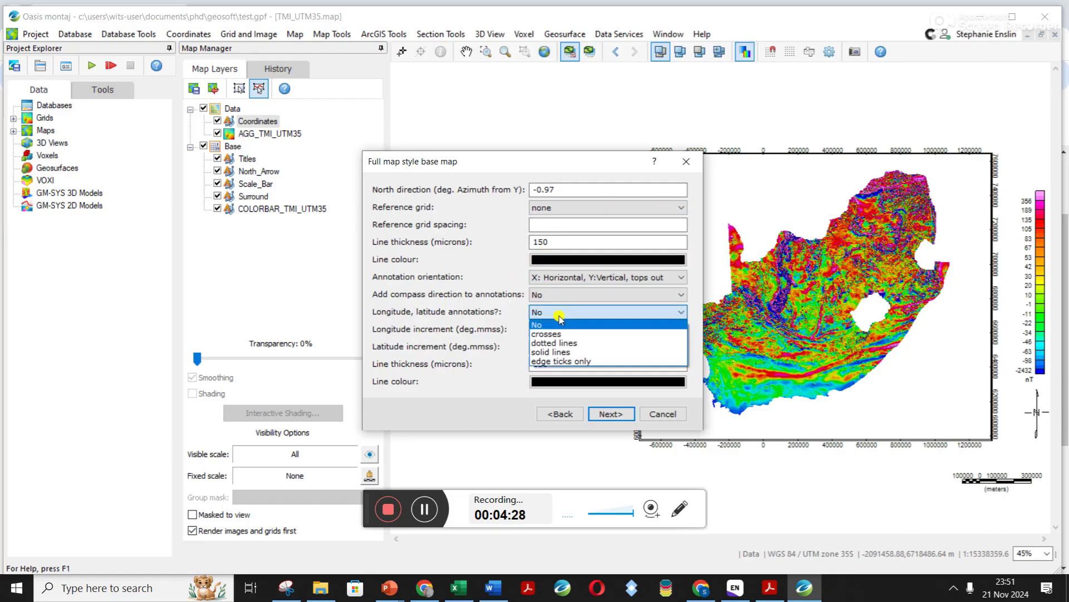
click(551, 361)
click(577, 346)
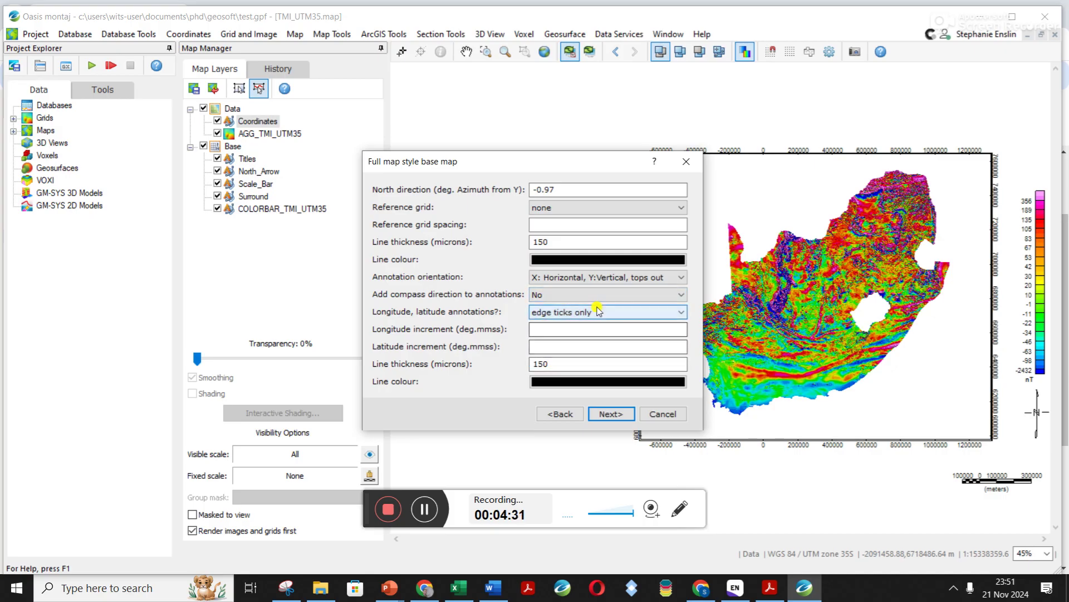
click(560, 325)
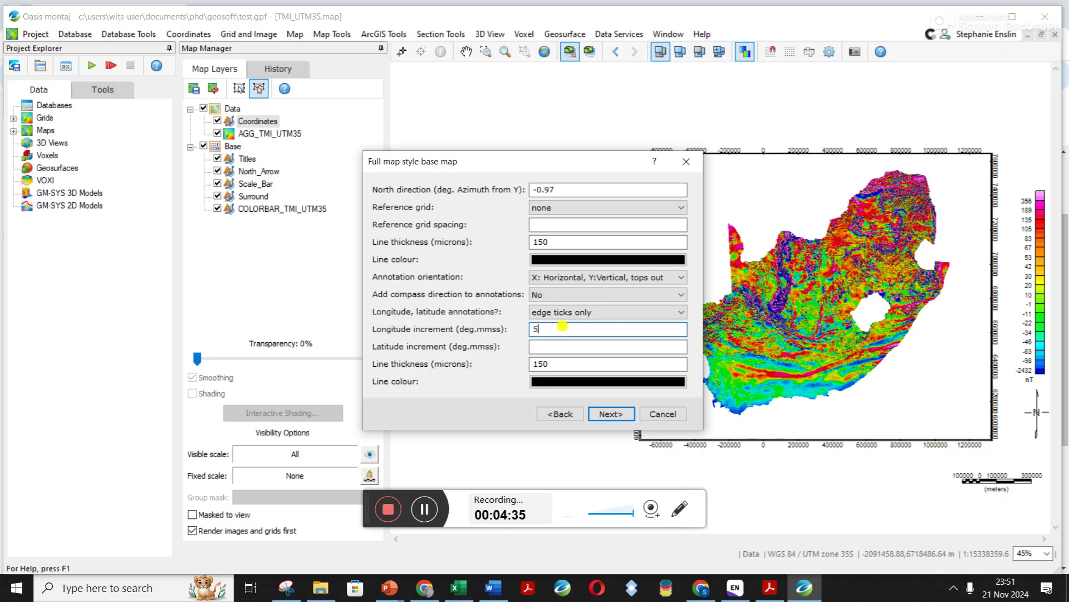
click(557, 345)
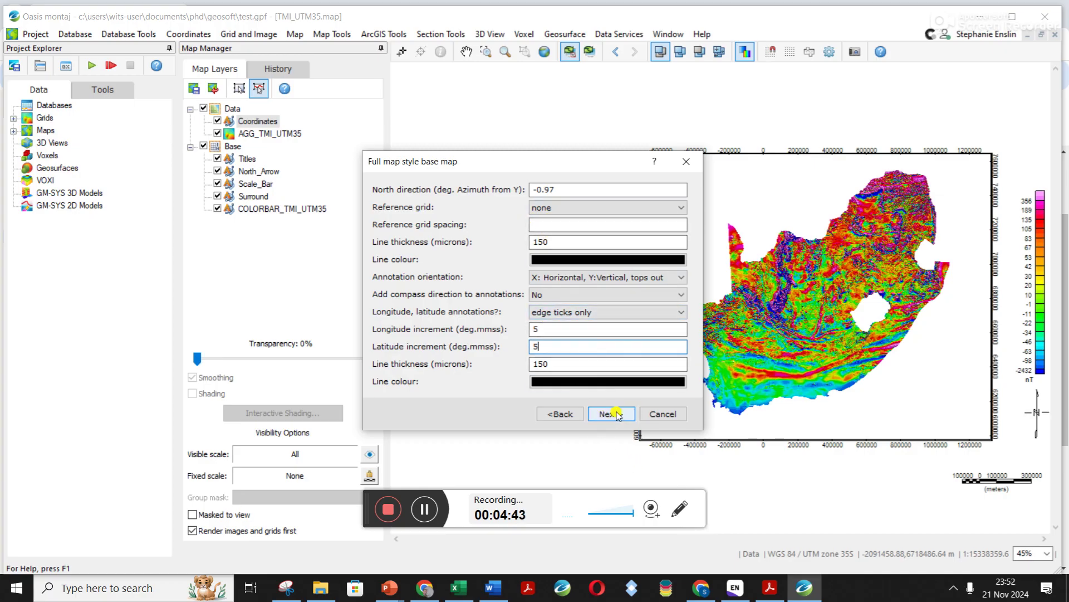
click(612, 414)
click(591, 387)
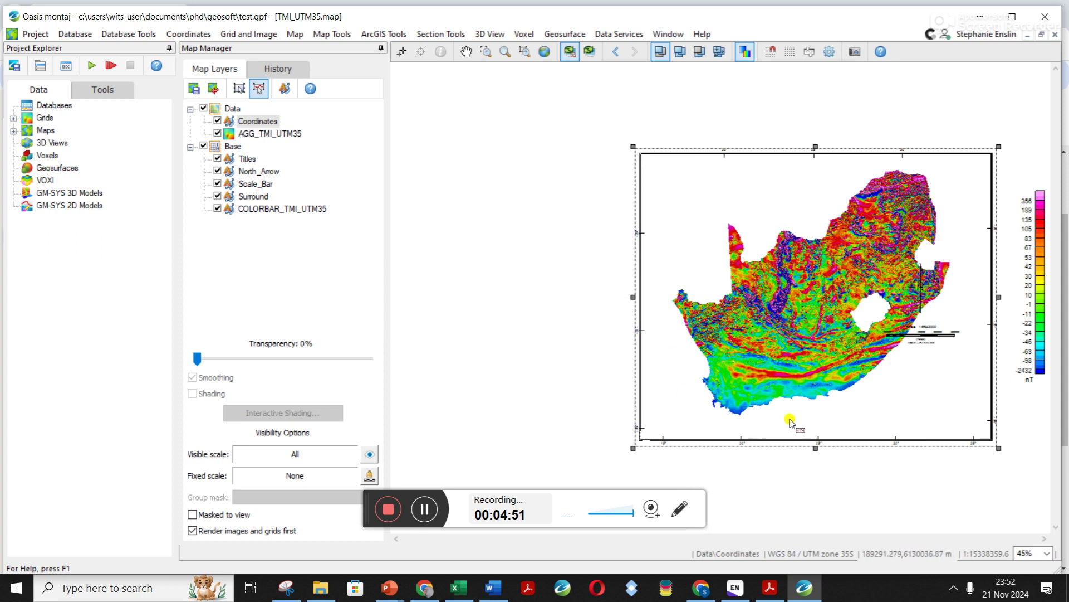
Step: Set all base map group text, including the degree labels, to 4 mm size
right_click(698, 237)
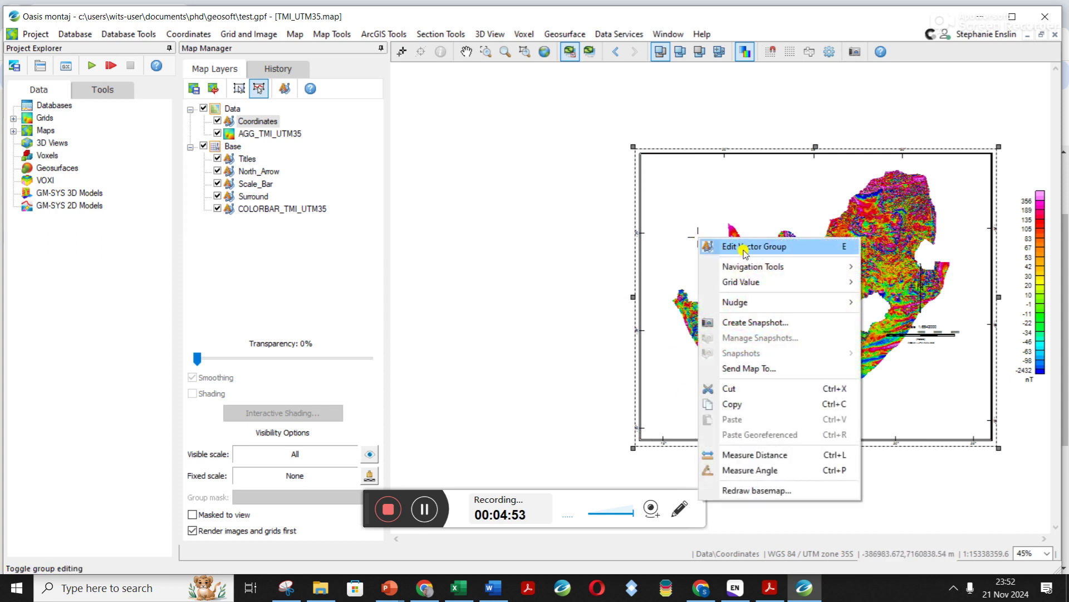
click(727, 247)
right_click(744, 249)
click(783, 277)
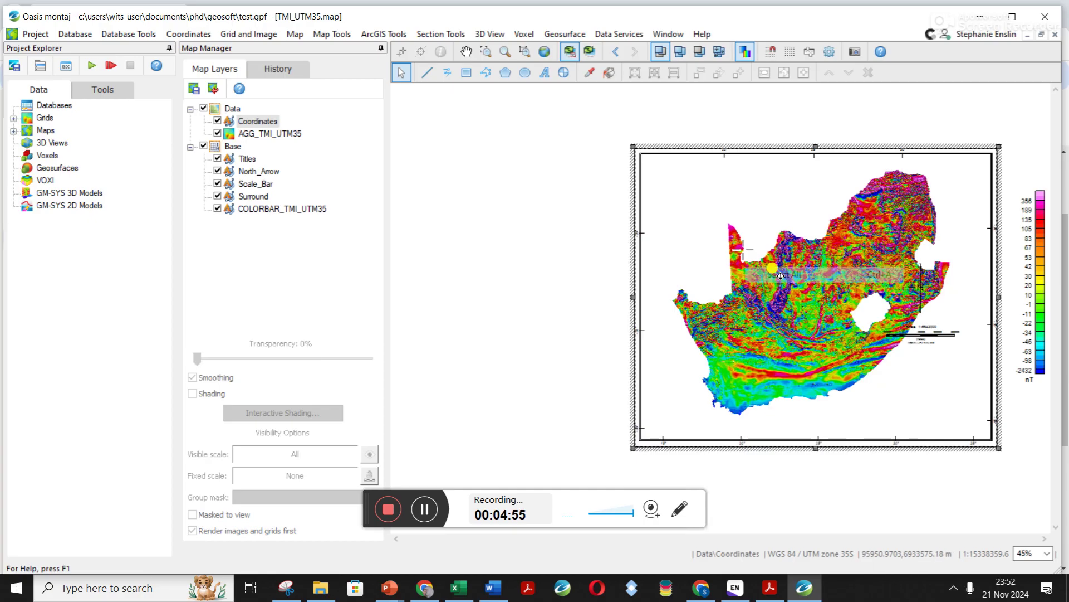
right_click(782, 275)
click(814, 310)
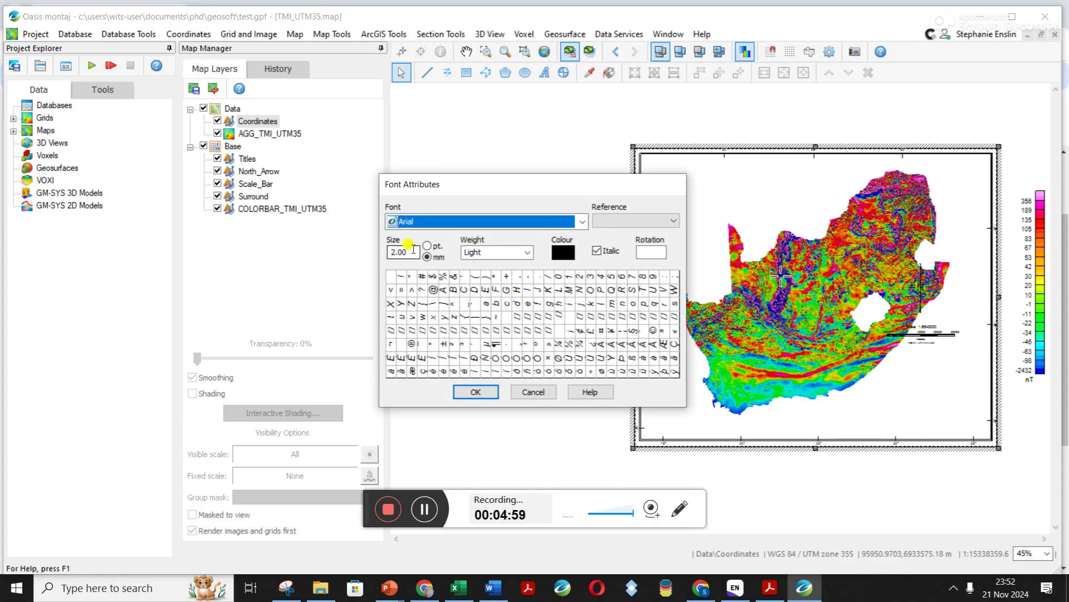
double_click(414, 250)
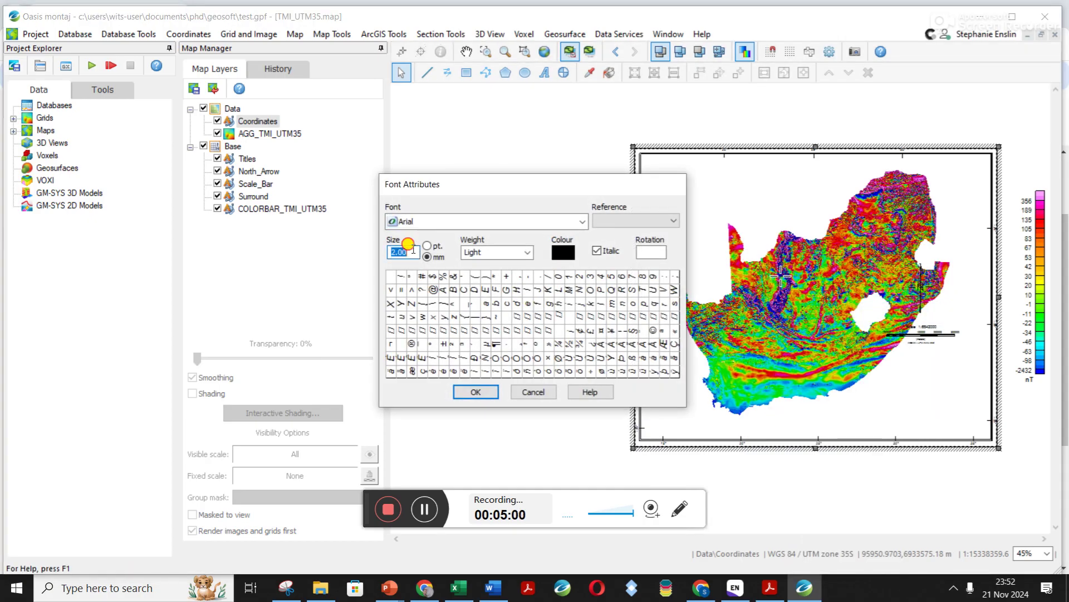
click(476, 392)
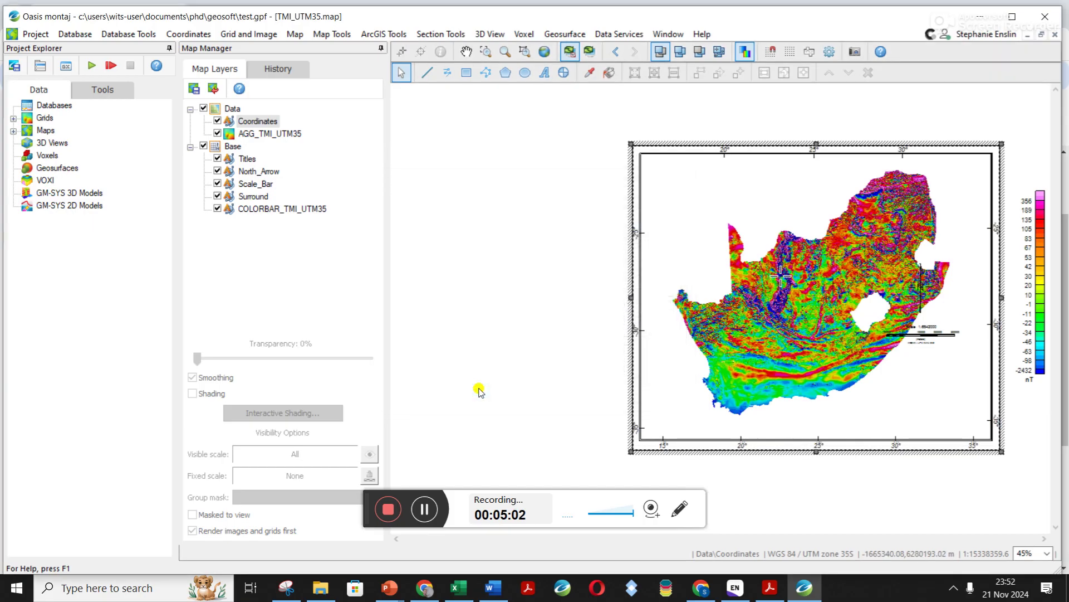
click(567, 317)
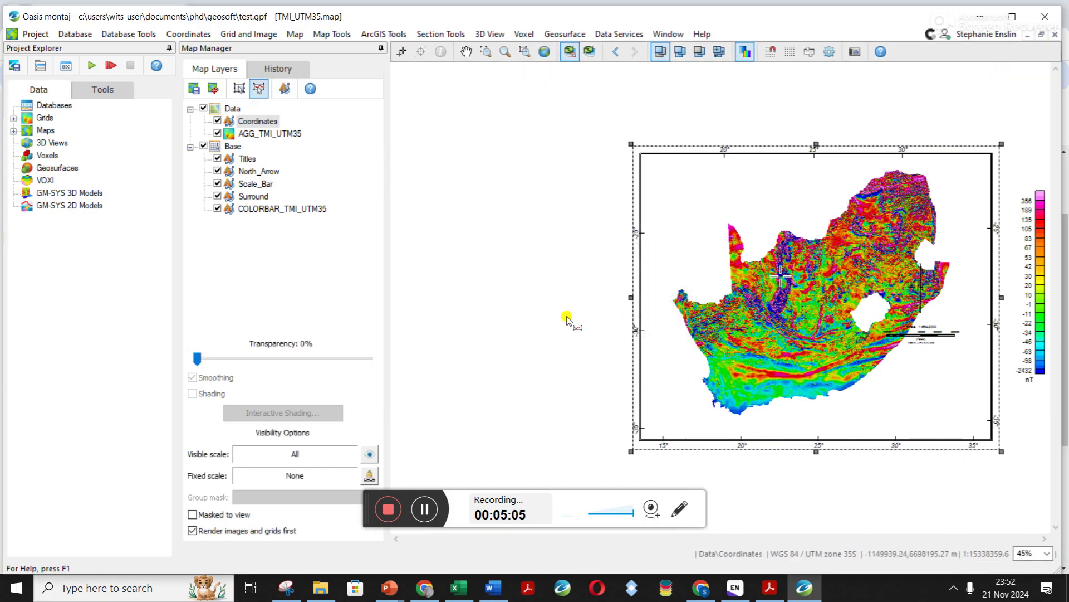
click(924, 332)
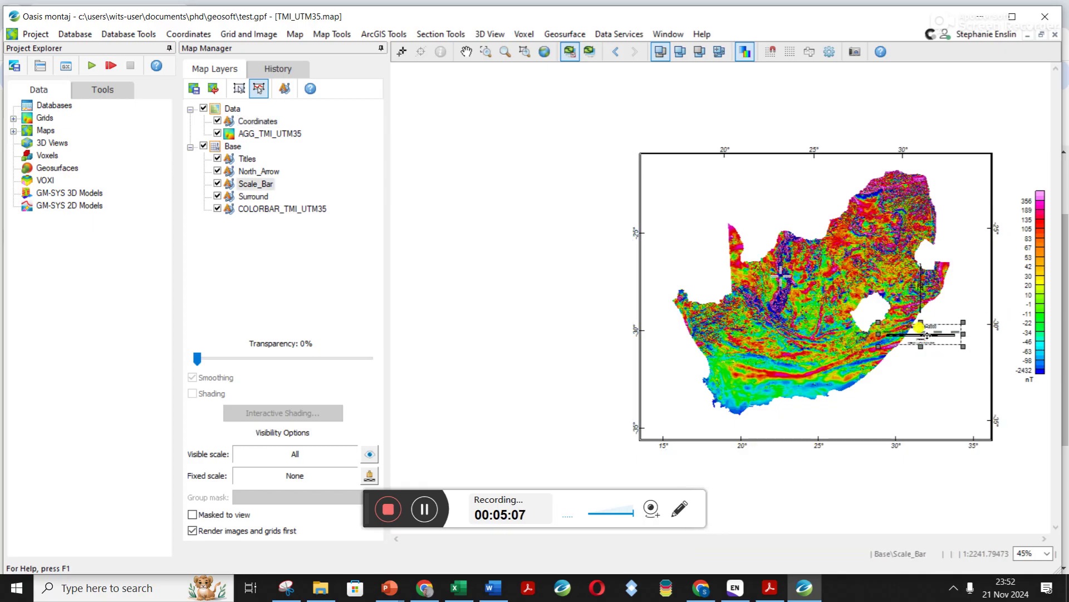
Step: Place the scale bar below the map frame and the north arrow right of the frame, under the colour bar
drag(926, 334, 936, 481)
click(921, 287)
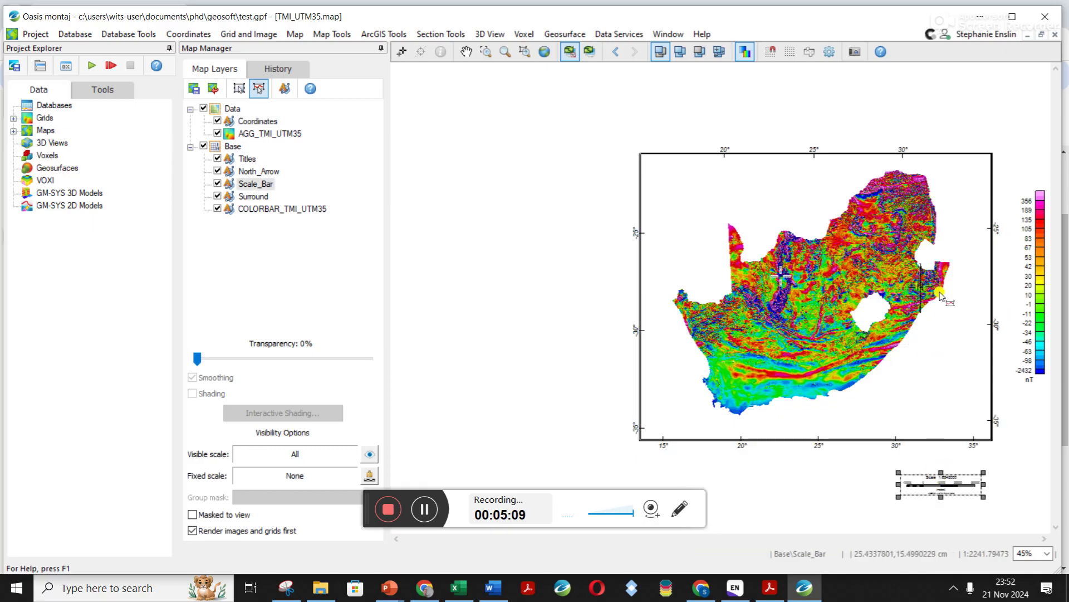
drag(920, 286, 1027, 428)
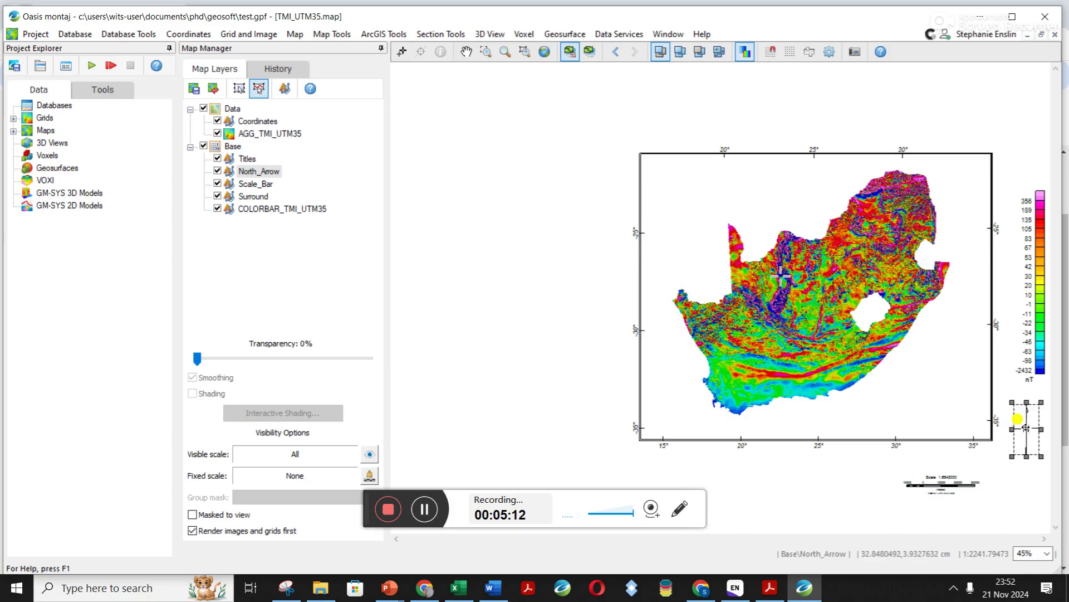
Step: Expand Grids and Maps in Project Explorer to list TMI_UTM35.grd and TMI_UTM35.map, toggling the AGG_TMI_UTM35 layer
click(13, 118)
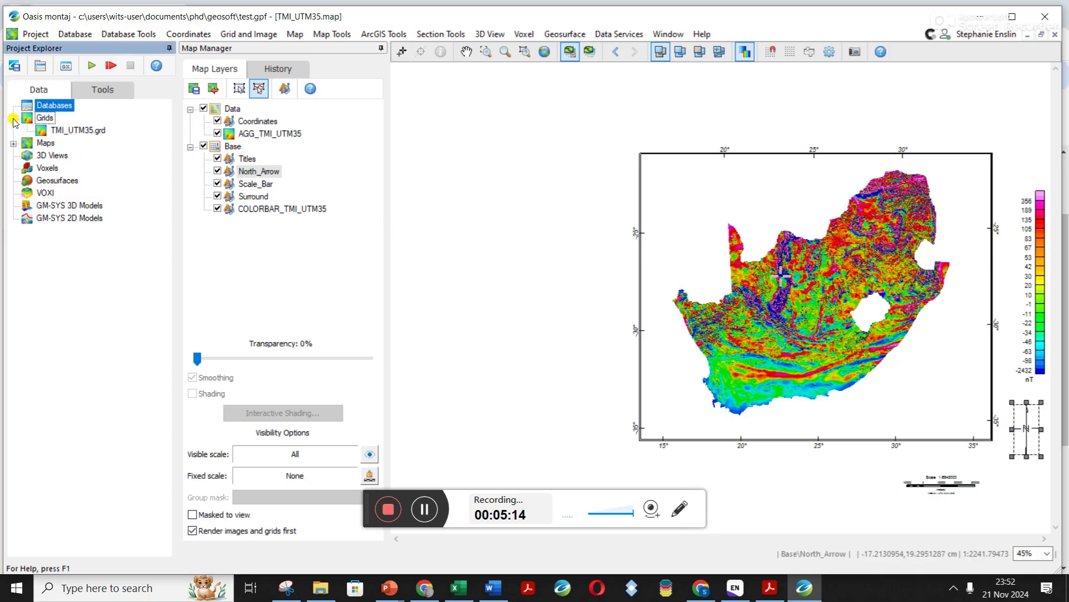
click(79, 132)
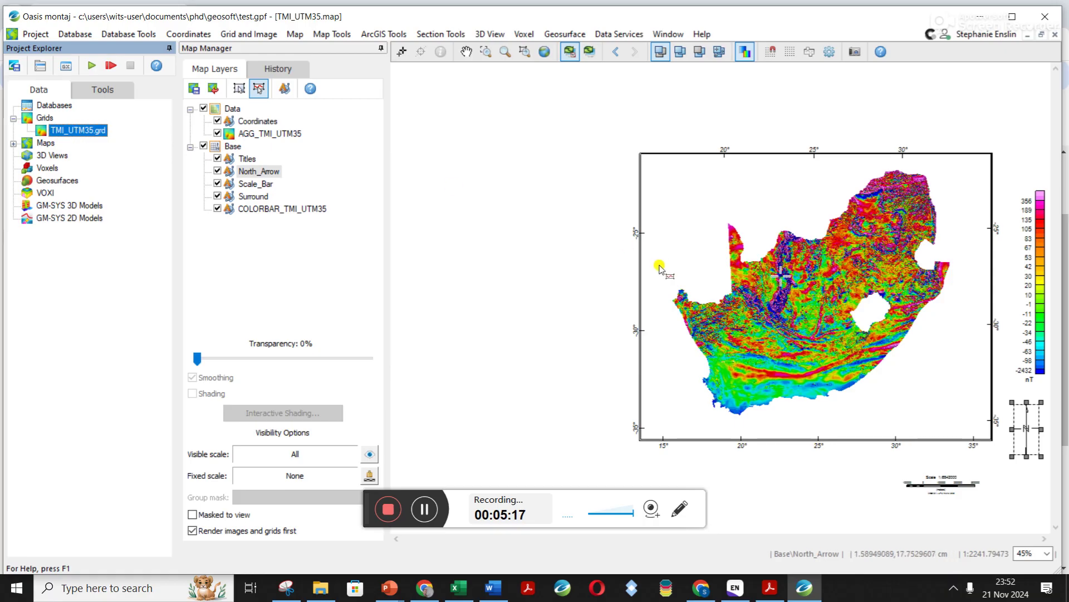
click(216, 133)
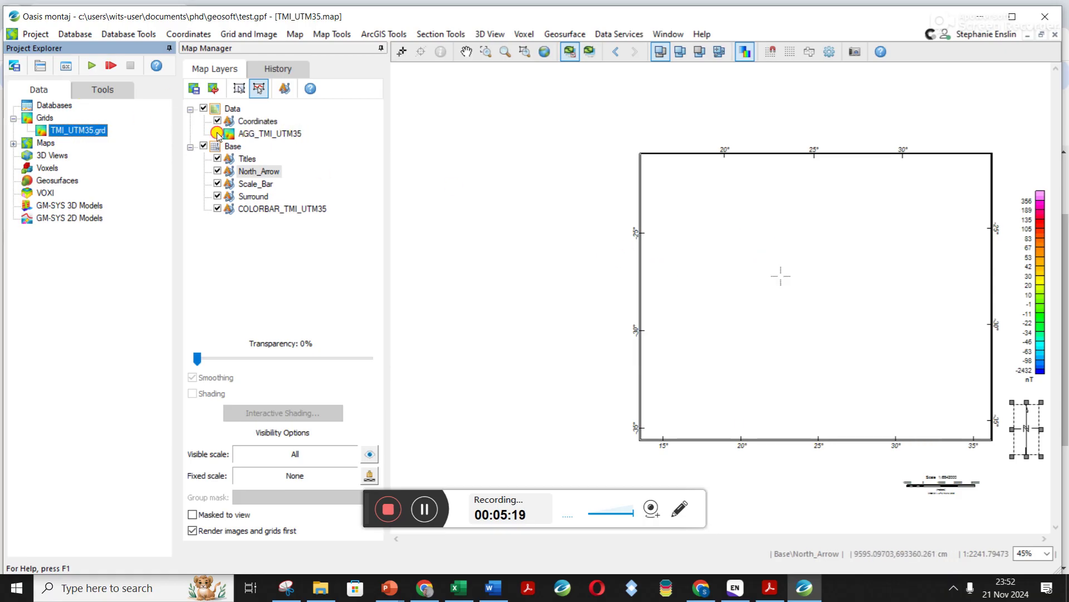
click(218, 134)
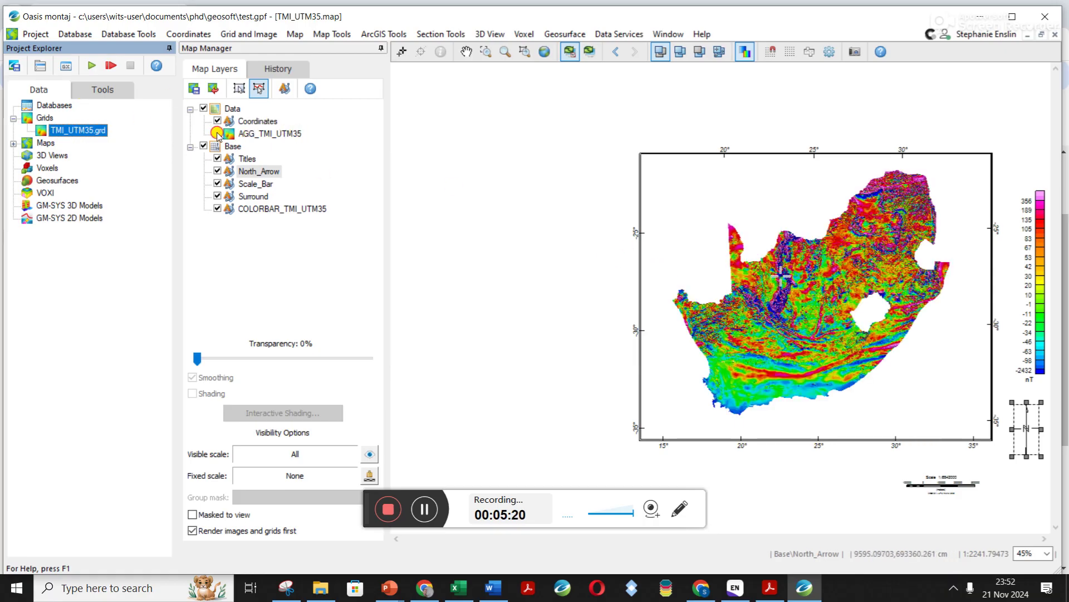
click(13, 143)
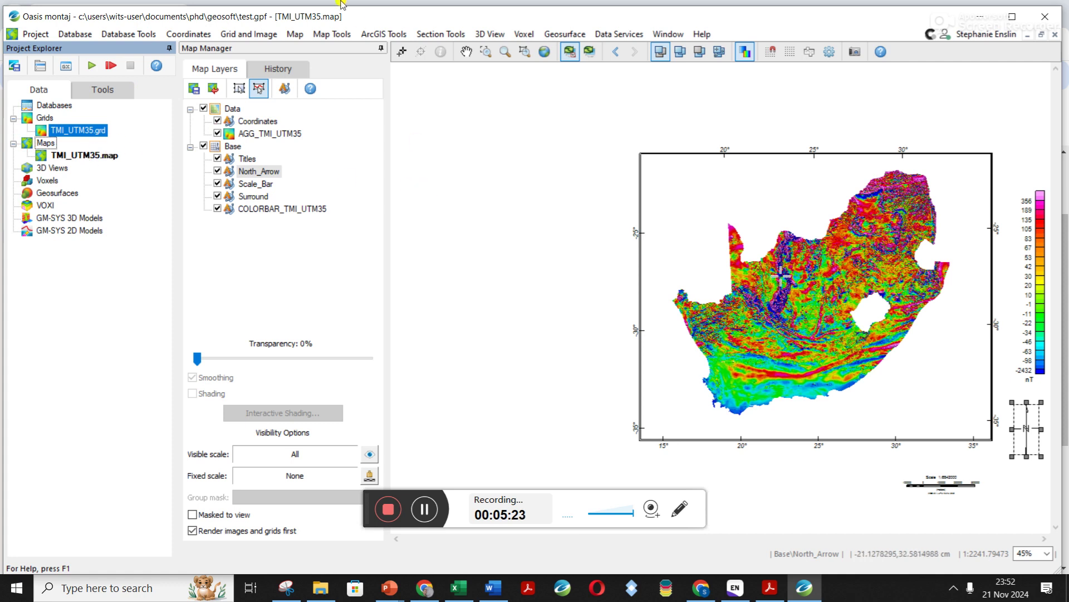